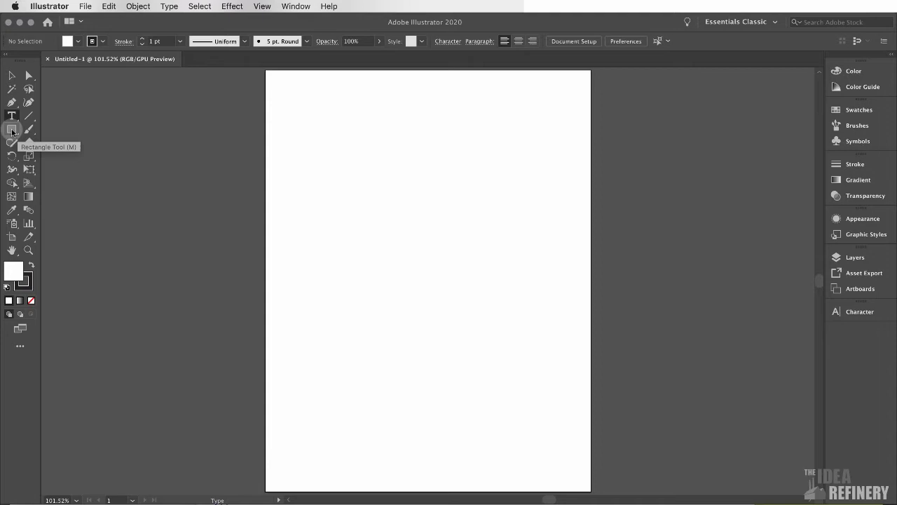
Tear off the shape tools flyout into a floating panel parked at the canvas's top-left
click(12, 130)
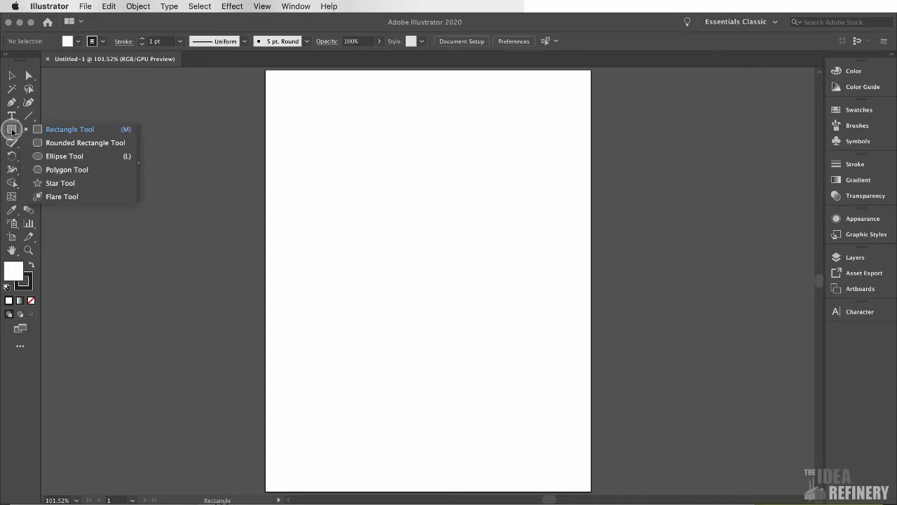
click(138, 163)
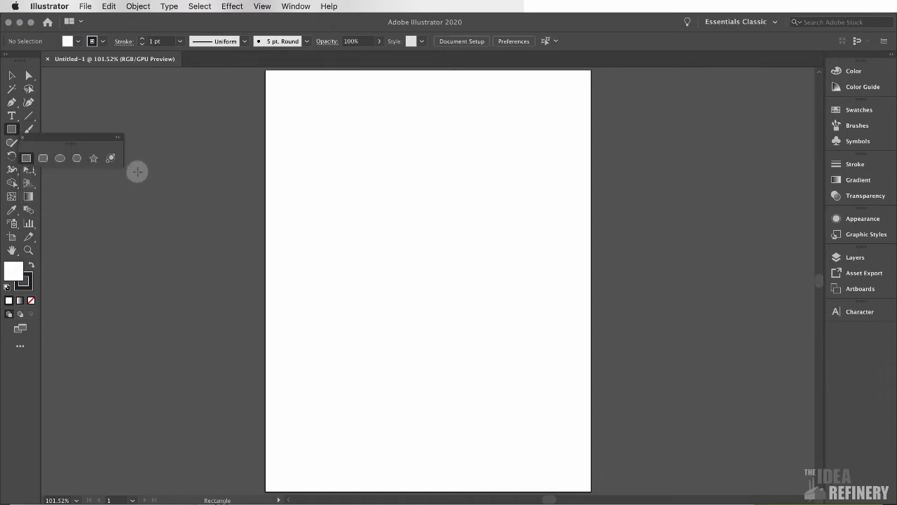
drag(100, 142, 124, 100)
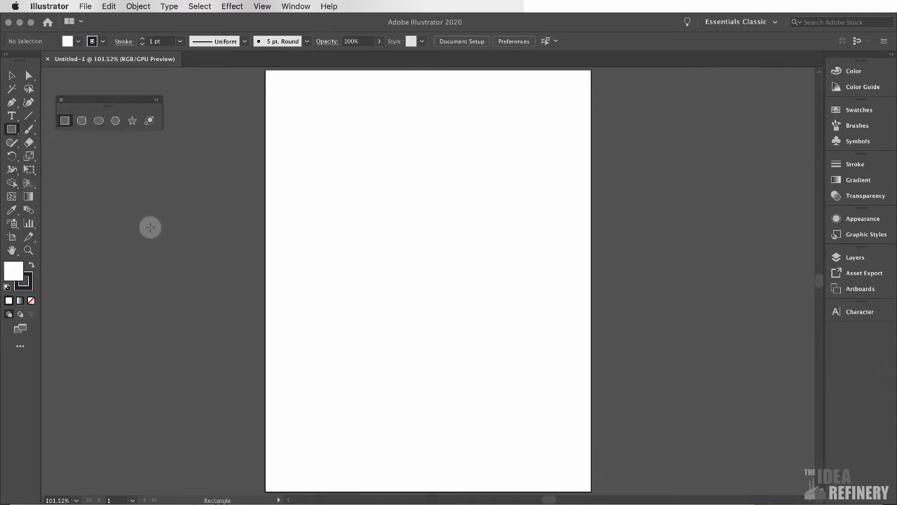
Draw a square about 2.5146 in per side on the upper artboard
click(65, 124)
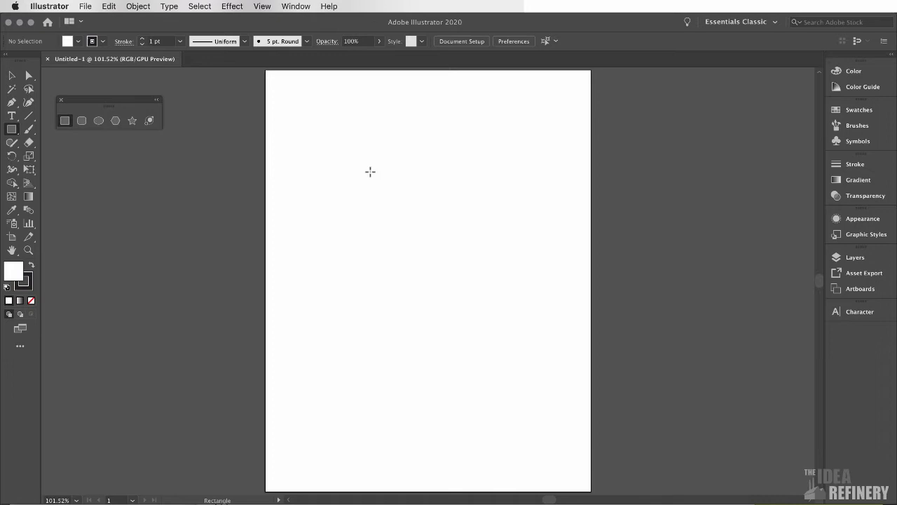
drag(368, 153, 464, 224)
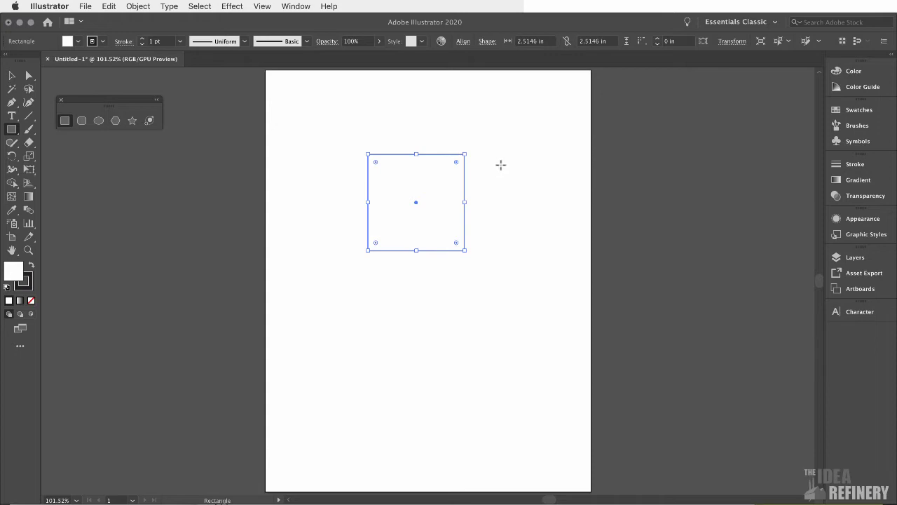
Switch to the Selection Tool and deselect the white square
click(15, 75)
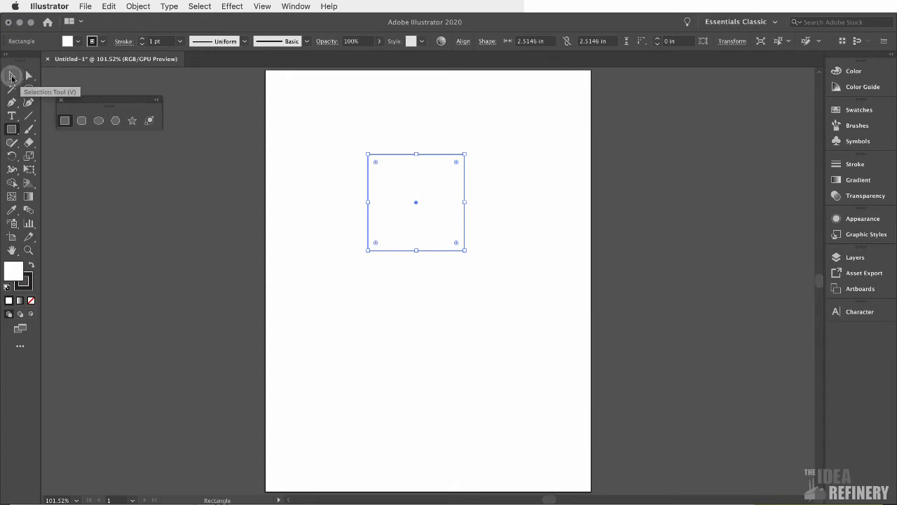
click(11, 77)
click(28, 75)
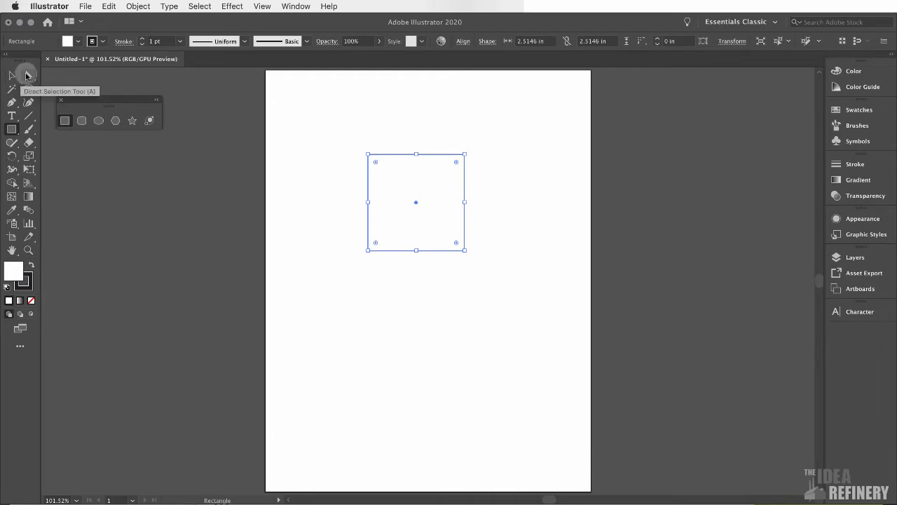
click(12, 76)
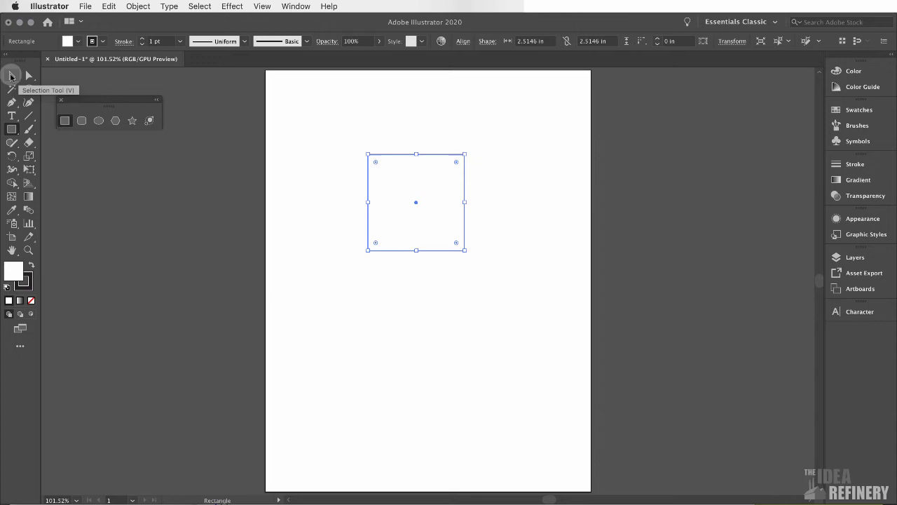
click(11, 76)
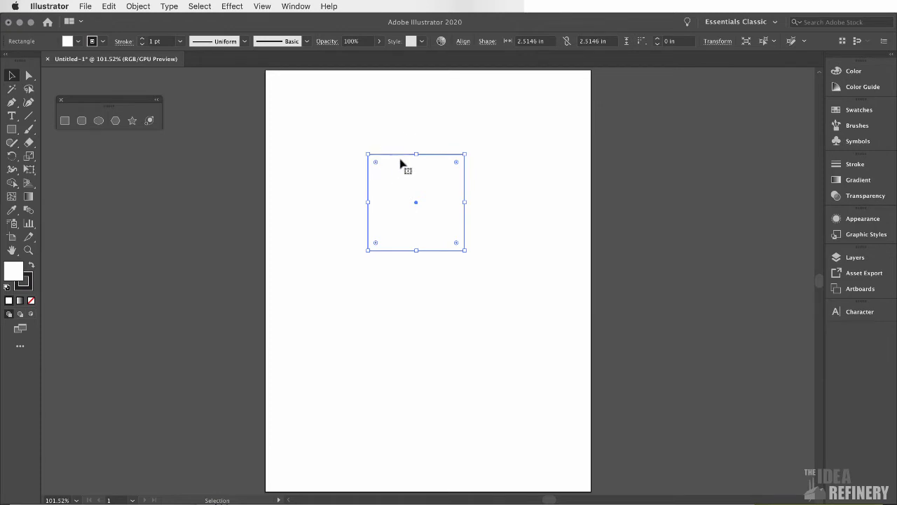
click(495, 159)
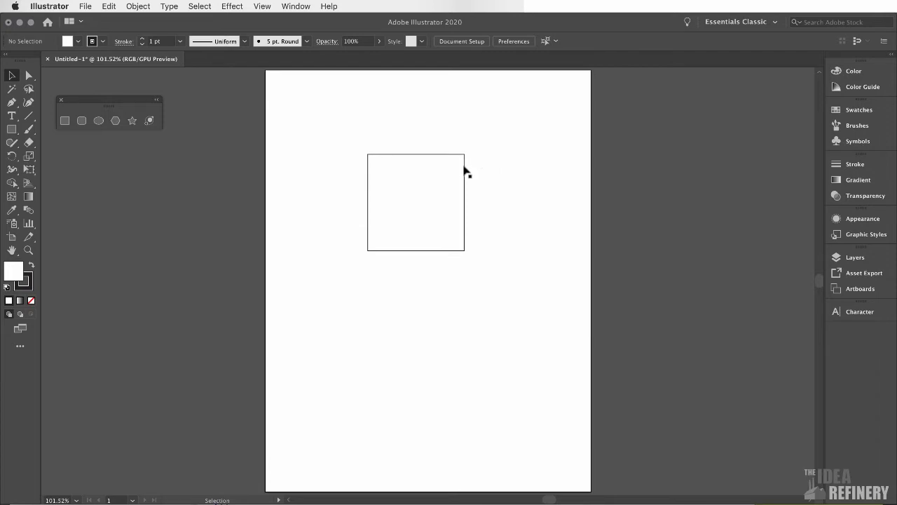
Move the square higher and shrink it to about 2.3392 in, undoing a rotation
click(433, 183)
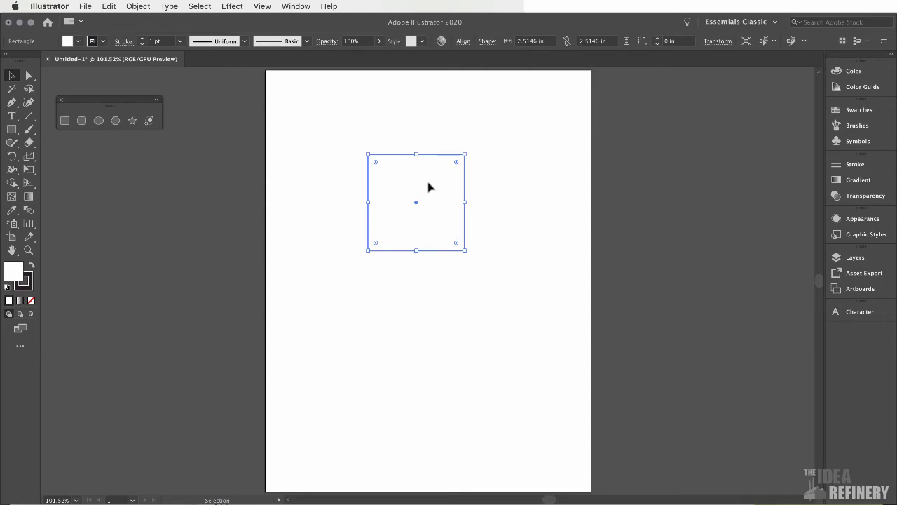
drag(426, 178, 483, 136)
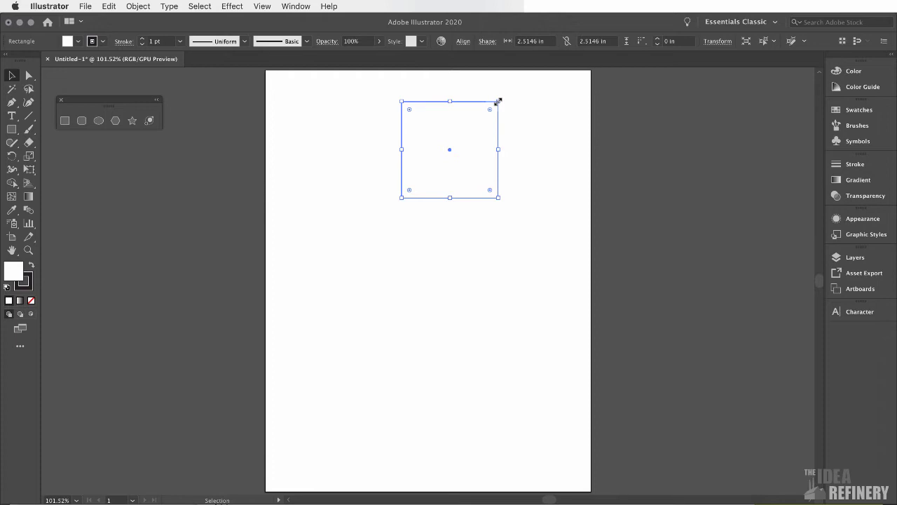
mouse_move(498, 101)
mouse_down()
mouse_move(439, 124)
mouse_move(461, 94)
mouse_move(504, 102)
mouse_move(513, 86)
mouse_move(487, 87)
mouse_move(475, 104)
mouse_move(492, 108)
mouse_up()
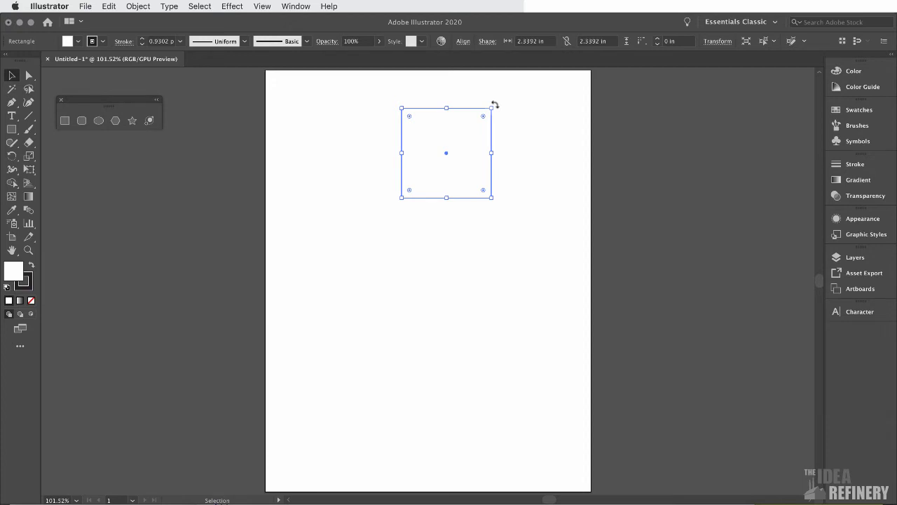
drag(495, 105, 516, 148)
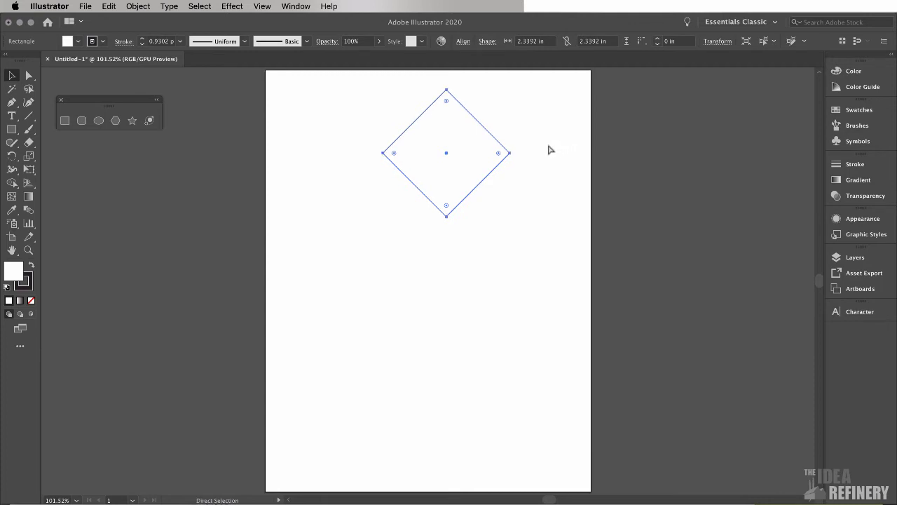
key(super+z)
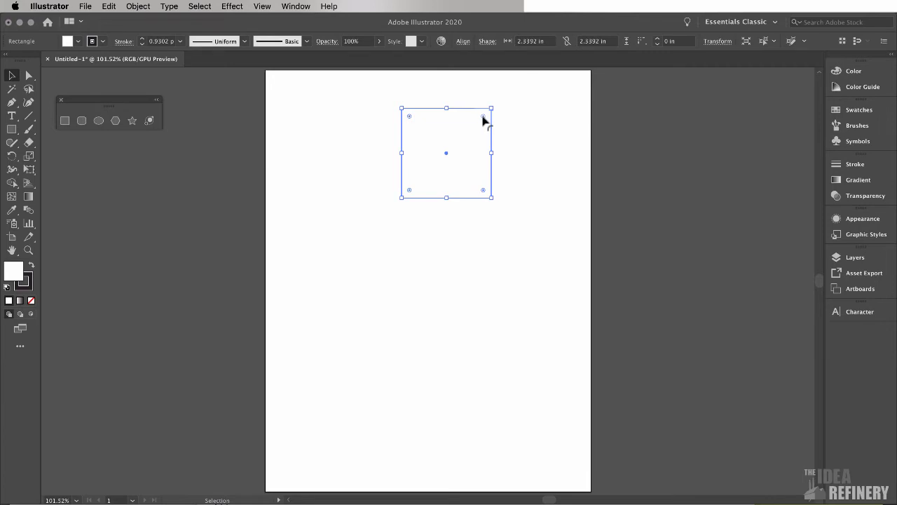
Round the square's corners to about 0.2339 in radius, then reselect it
mouse_move(484, 120)
mouse_down()
mouse_move(463, 133)
mouse_move(481, 119)
mouse_up()
click(543, 135)
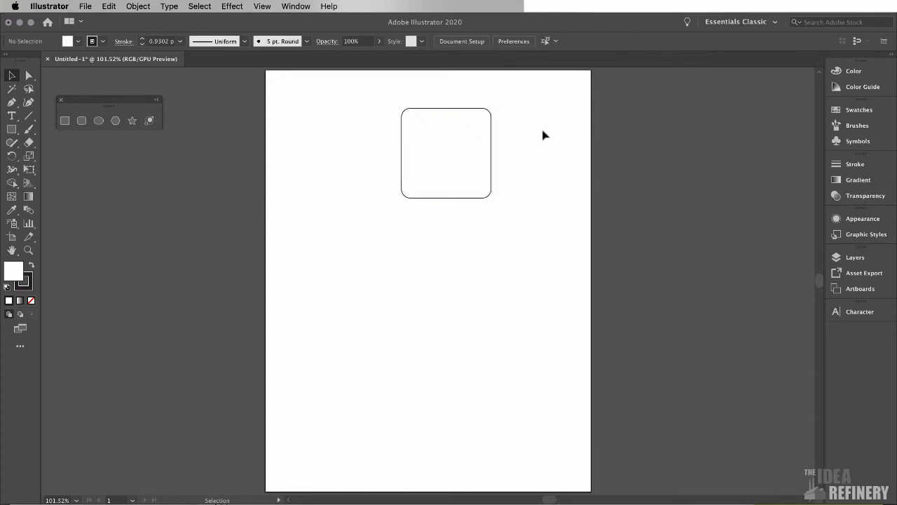
click(491, 138)
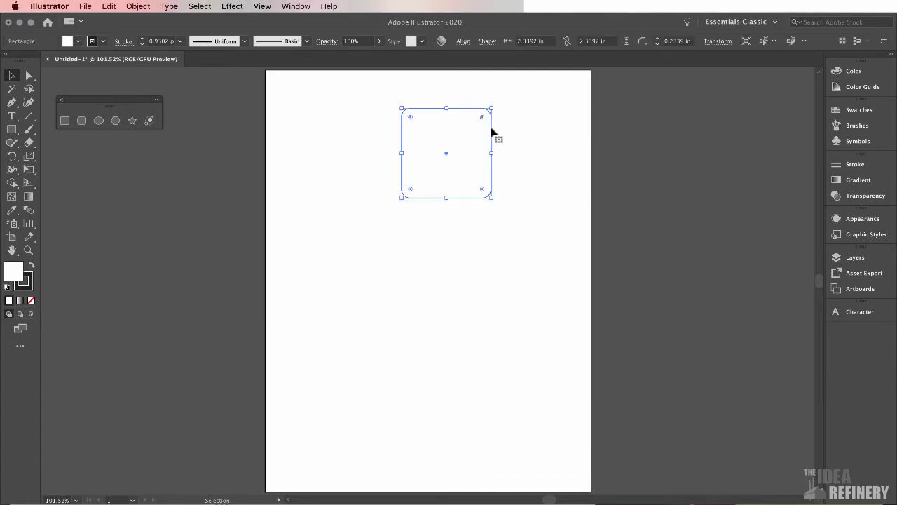
Zoom in with a Zoom tool marquee until the rounded square fills the window
click(29, 251)
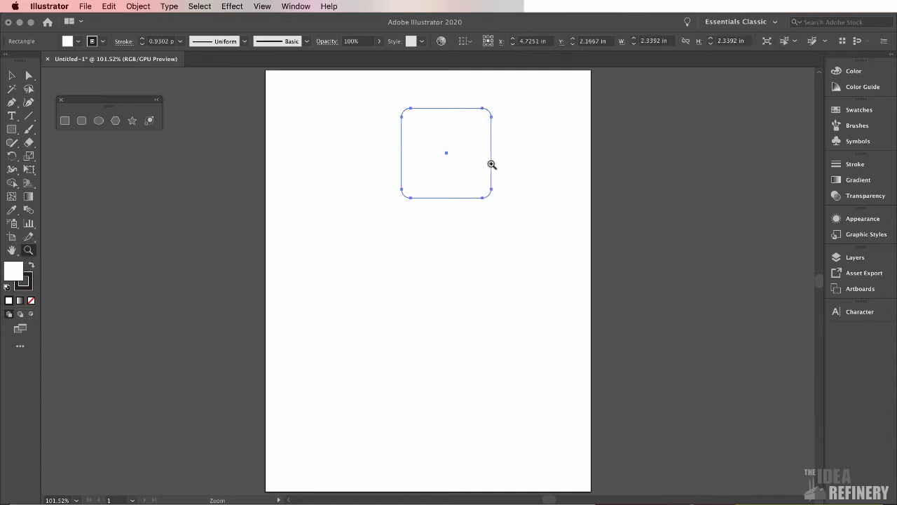
click(454, 144)
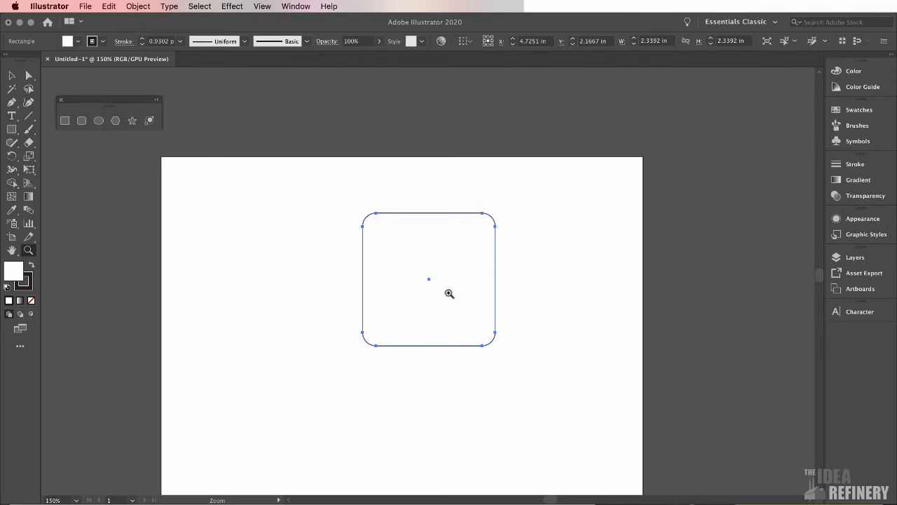
click(431, 282)
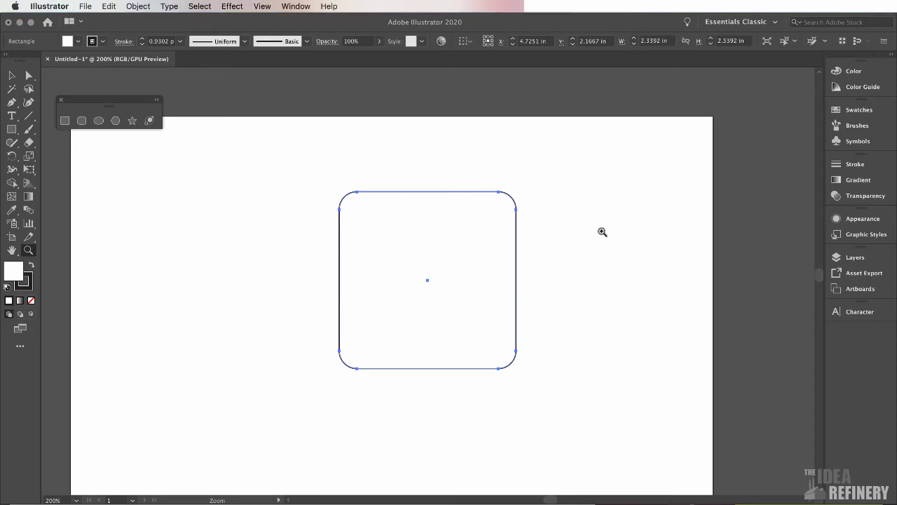
key(super+0)
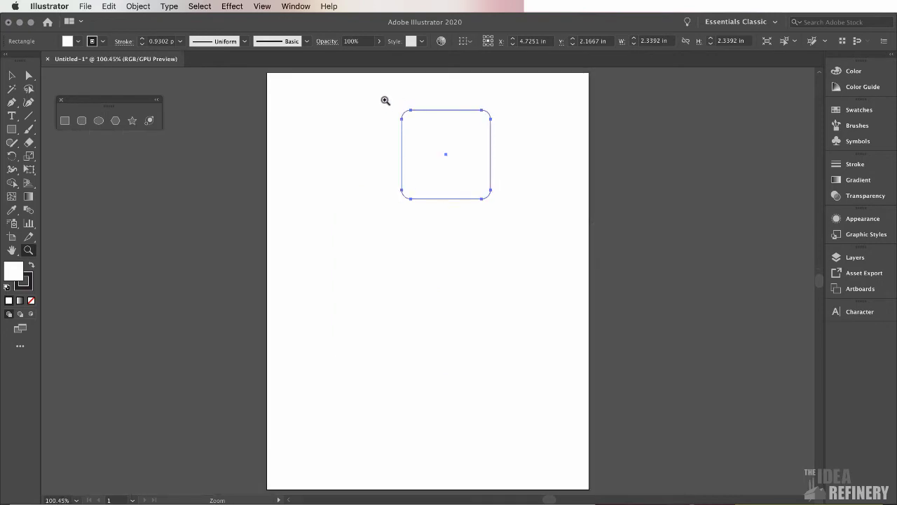
drag(388, 101, 510, 218)
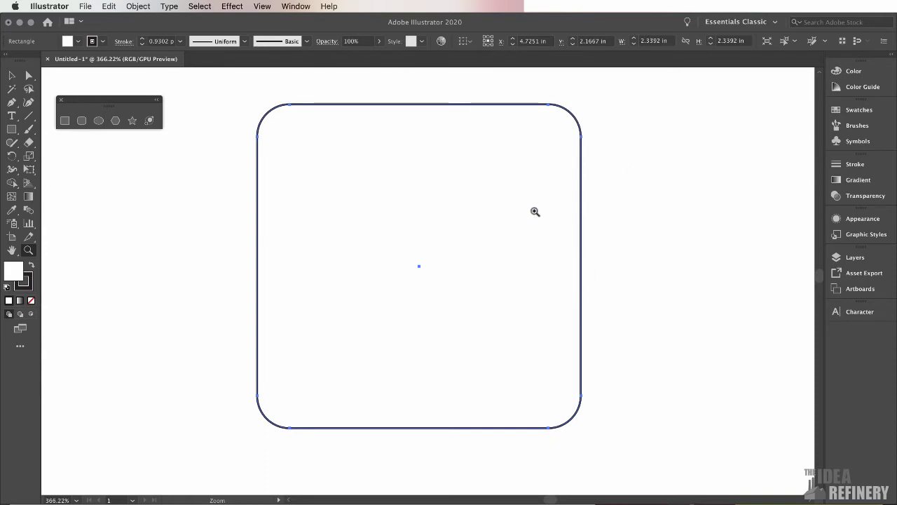
Reset the square's corner radius to 0 in for sharp corners, then deselect it
click(11, 75)
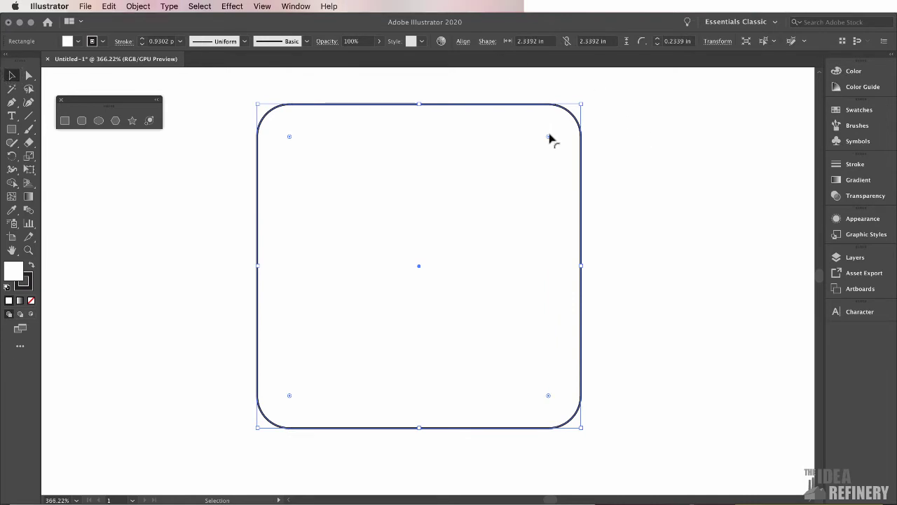
drag(549, 137, 640, 91)
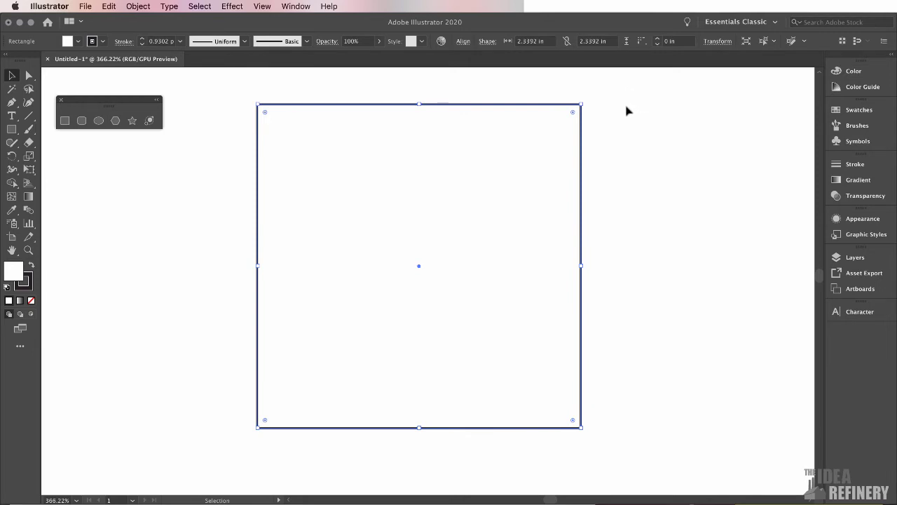
click(631, 110)
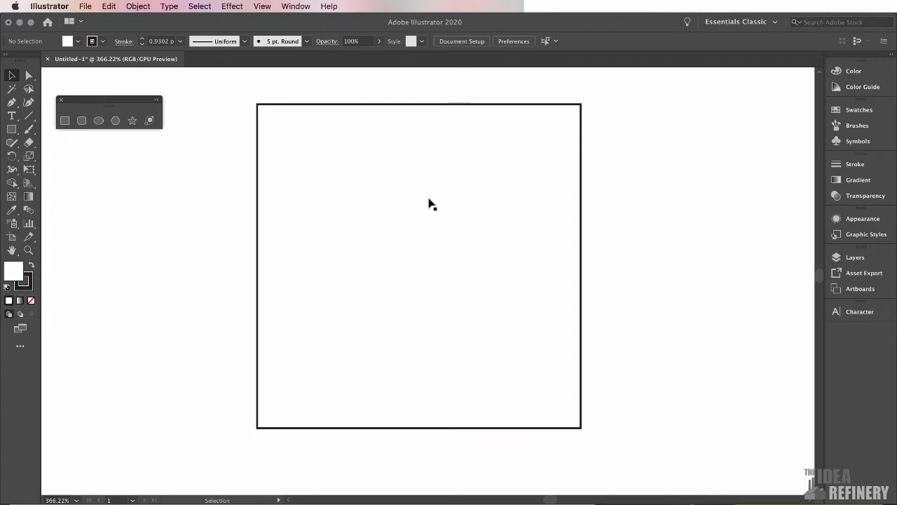
Expand the Color panel to show RGB sliders and hex FFFFFF for the square's fill
click(415, 252)
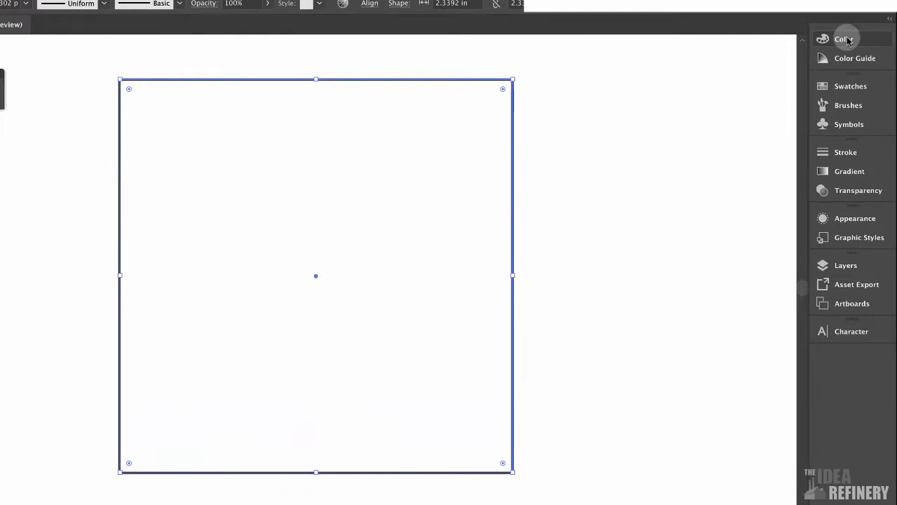
click(846, 38)
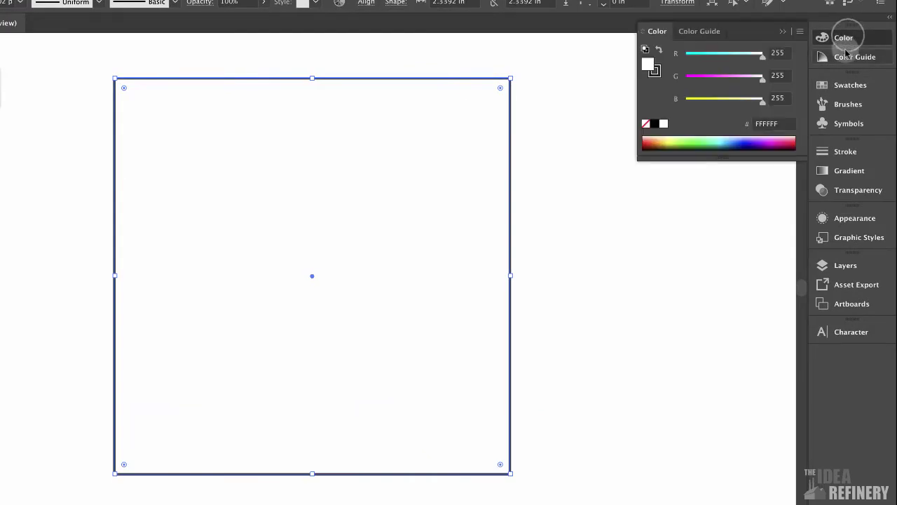
click(800, 31)
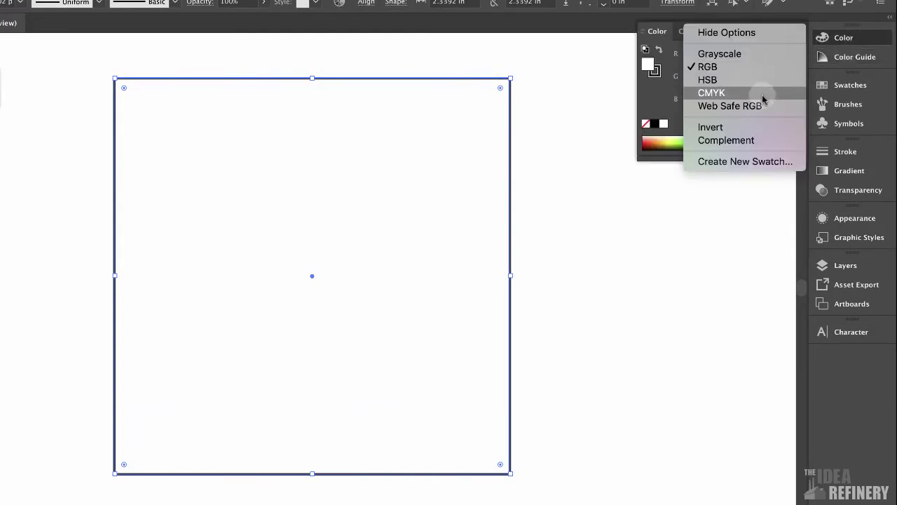
click(767, 33)
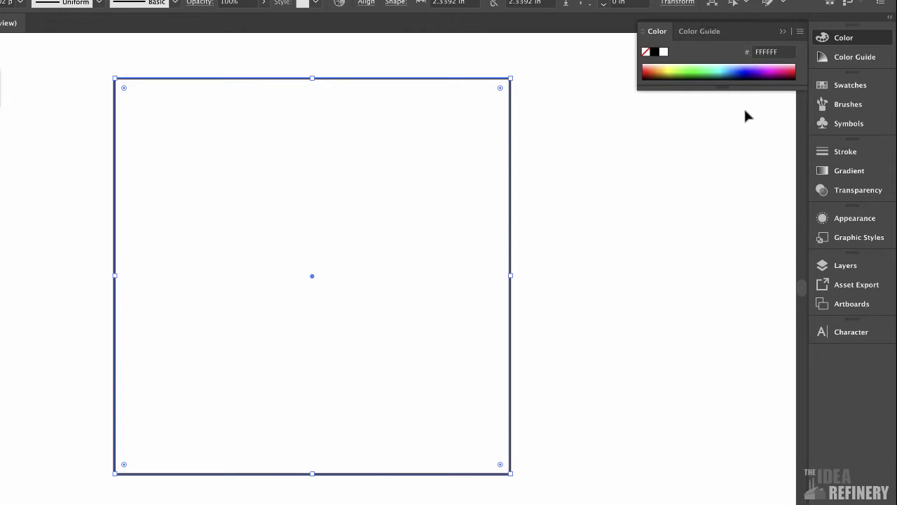
click(801, 32)
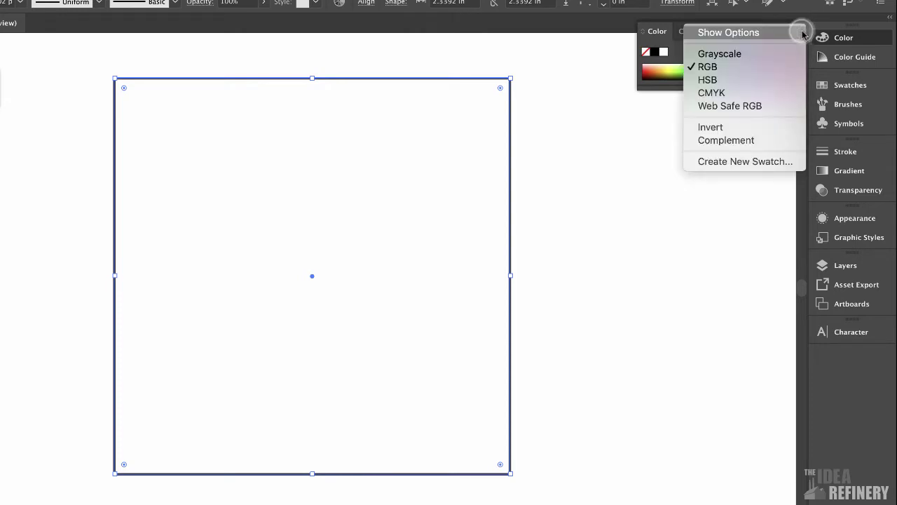
click(734, 34)
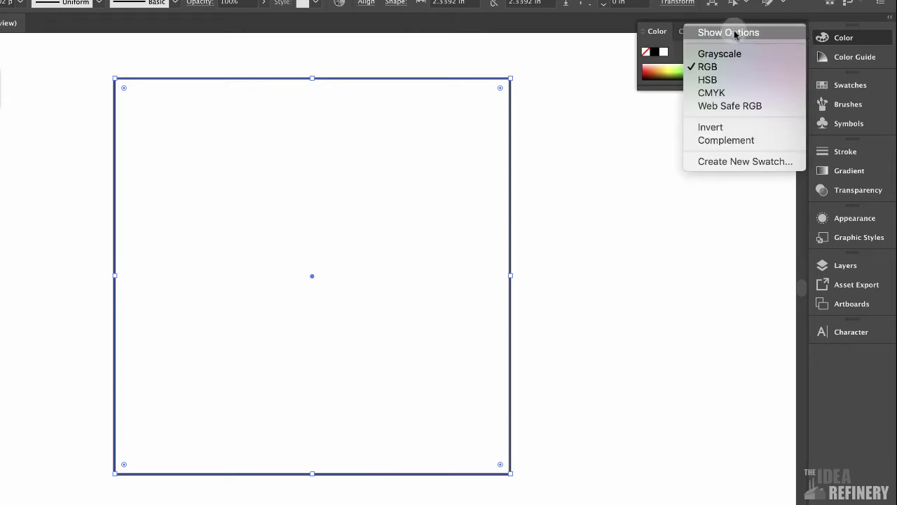
click(776, 32)
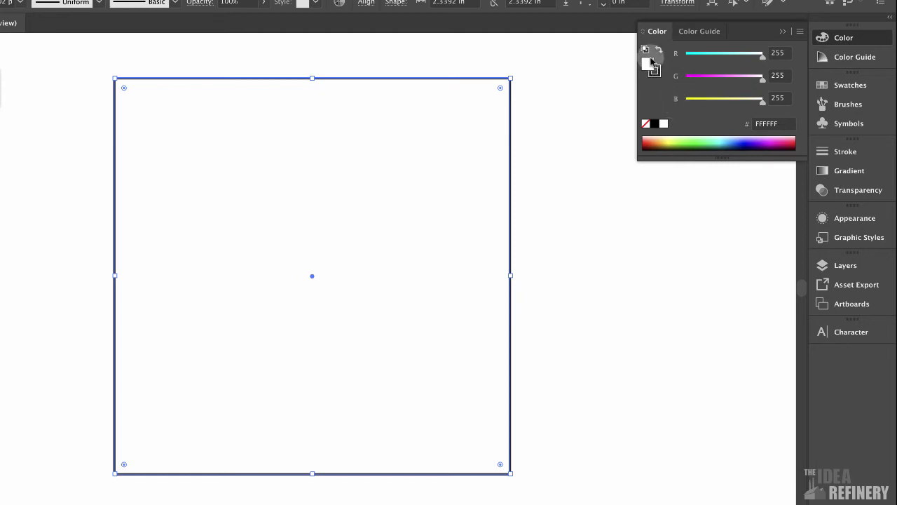
Fill the square with light blue 45B1FF and set its stroke to None
click(736, 135)
click(733, 134)
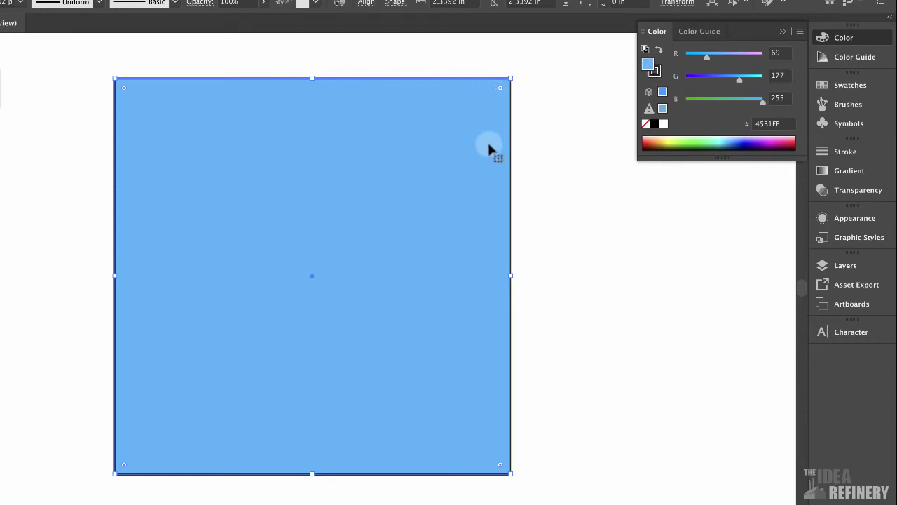
click(655, 75)
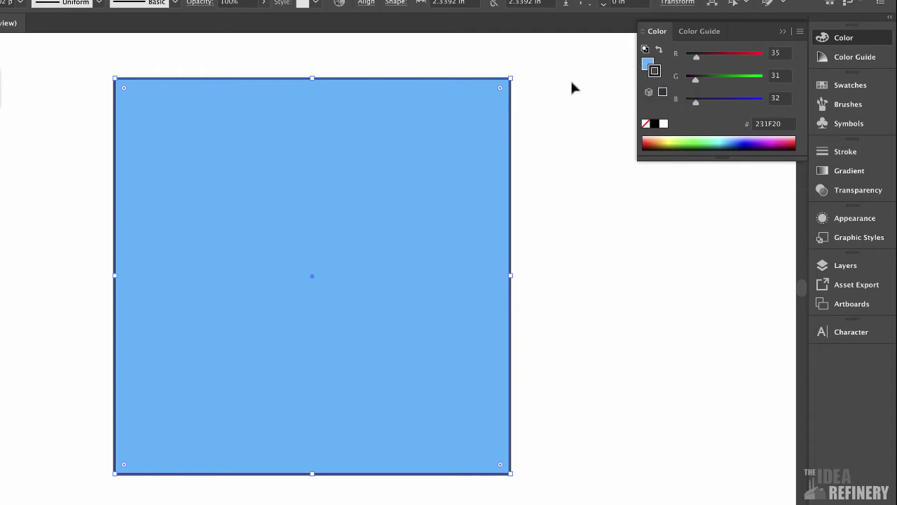
click(775, 139)
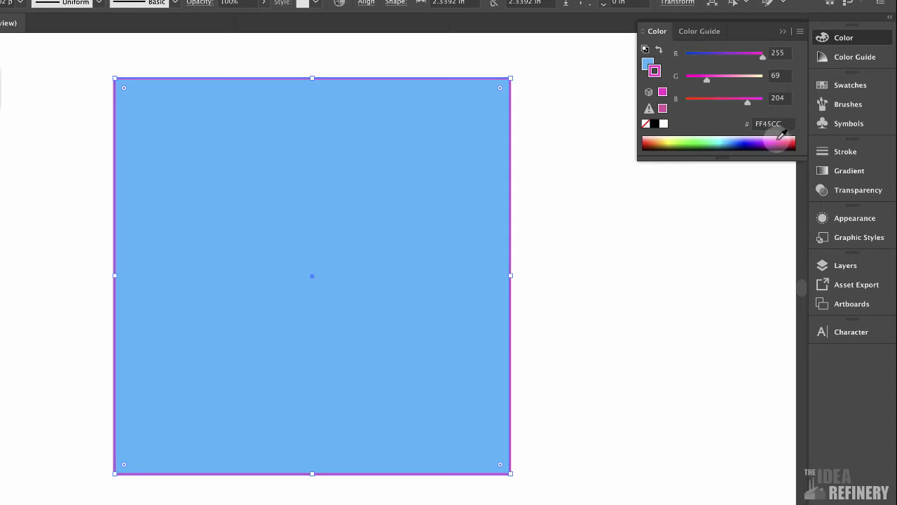
click(651, 72)
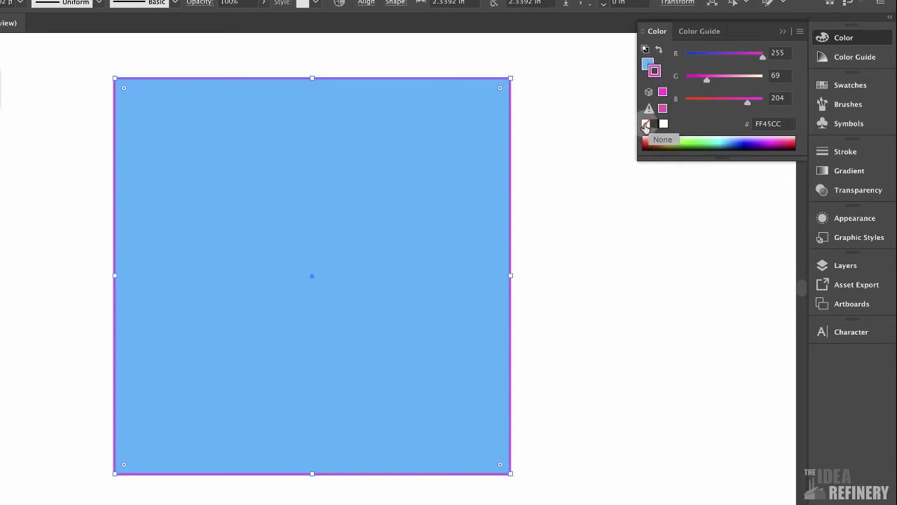
click(646, 126)
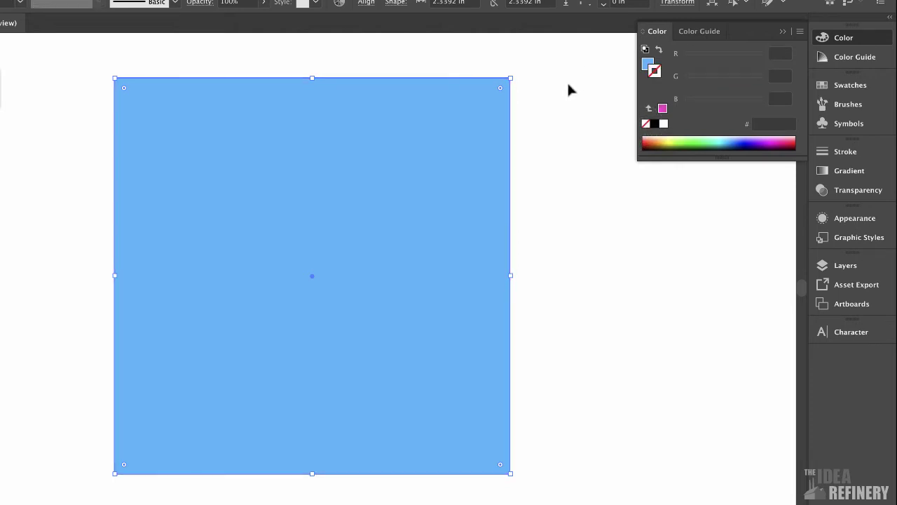
Reselect the square and change its fill to yellow FFCB2E (RGB 255, 203, 46)
click(589, 168)
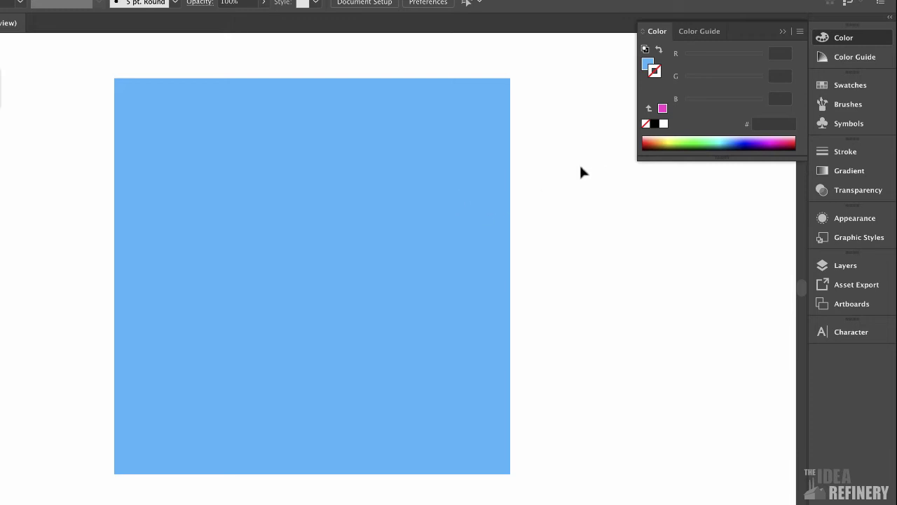
click(393, 203)
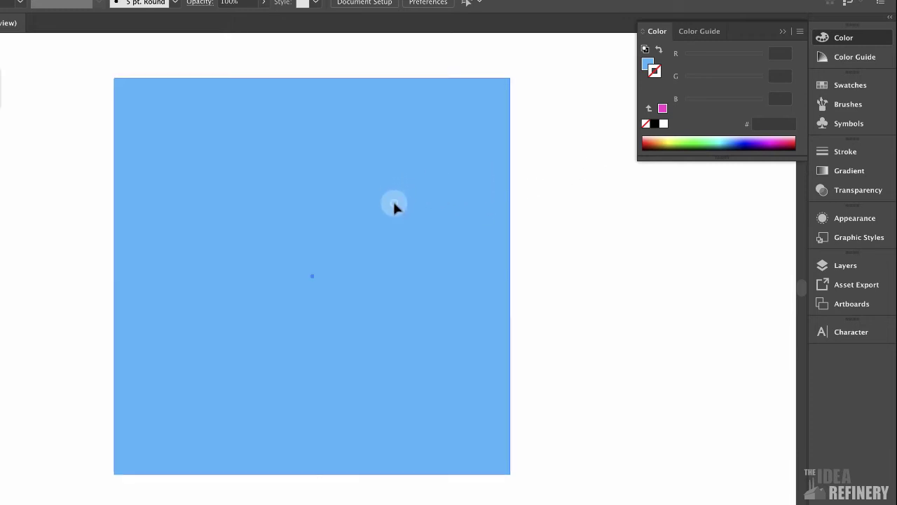
click(648, 65)
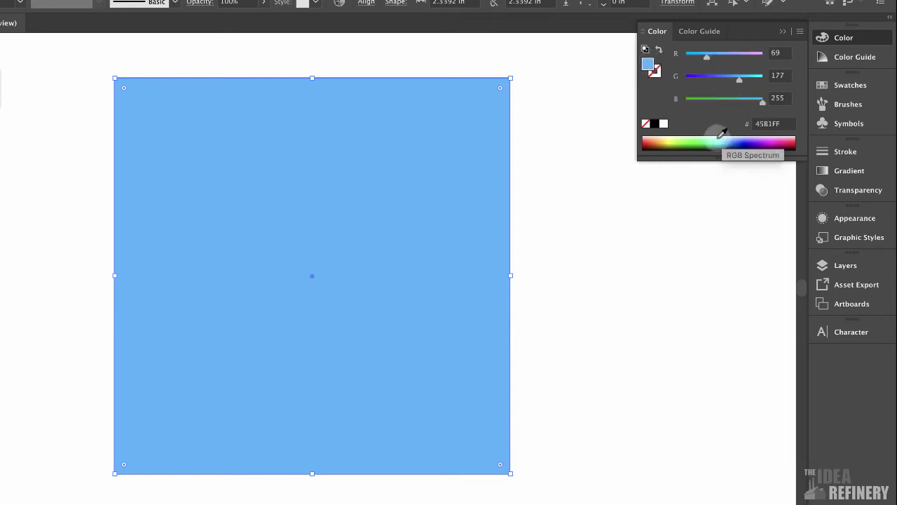
click(670, 140)
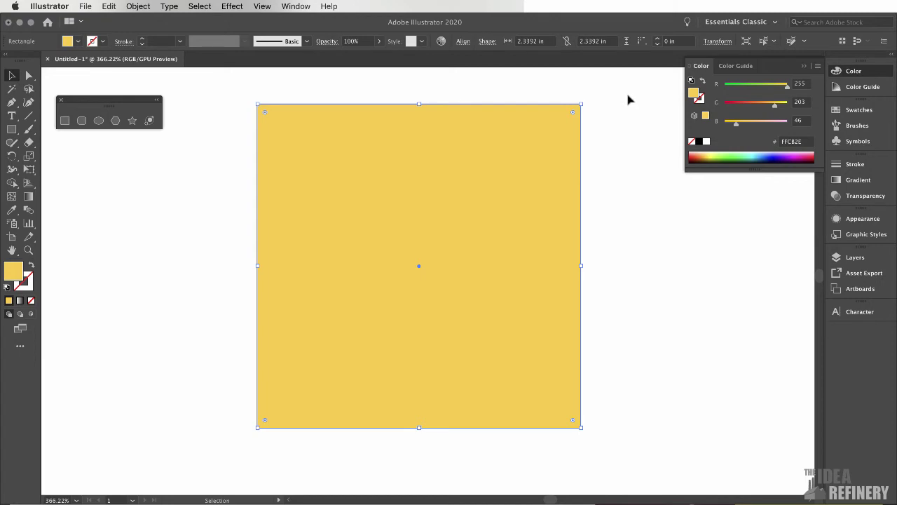
Switch to the Direct Selection tool (A) to edit the yellow square's anchor points
click(11, 75)
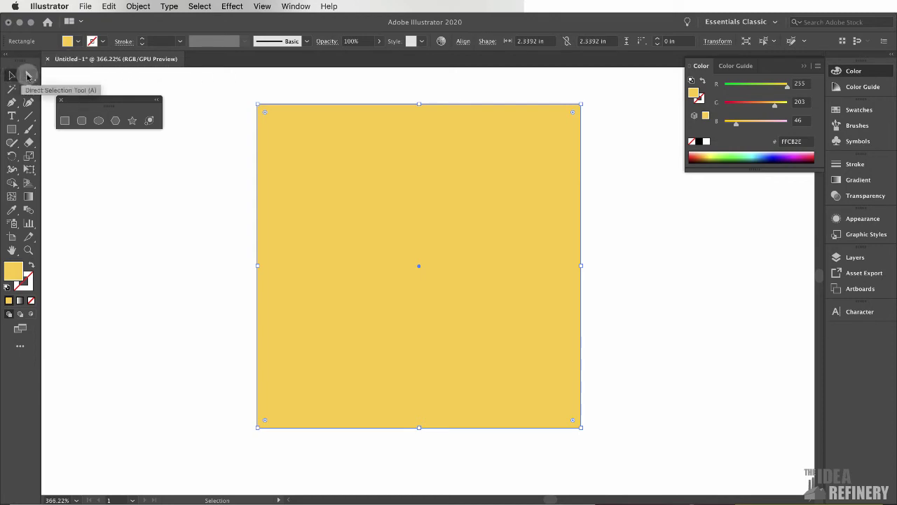
click(28, 75)
click(28, 76)
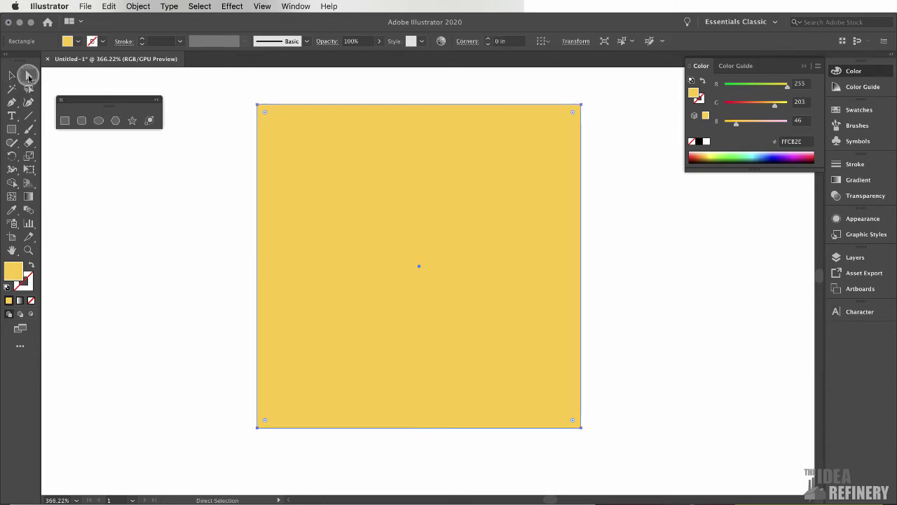
Drag the square's top-right, bottom-left and top-left corners to new spots, forming an irregular quadrilateral
click(581, 105)
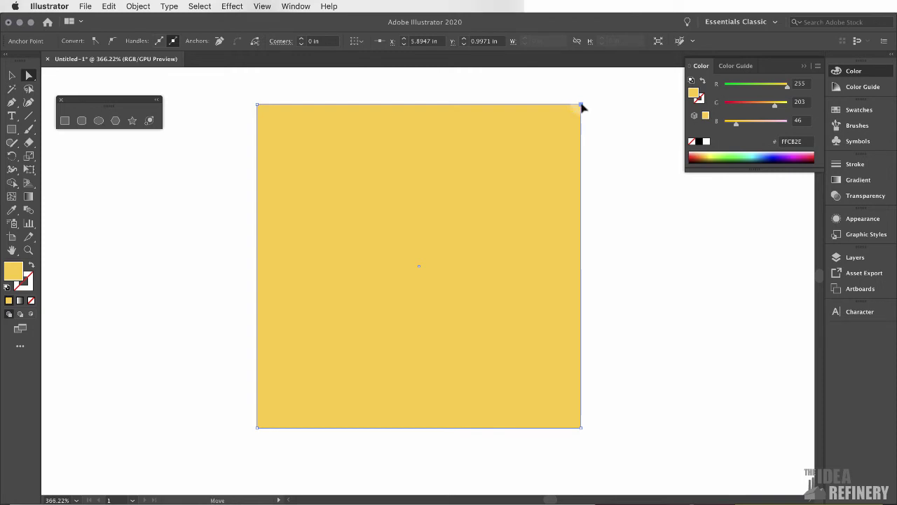
drag(581, 105, 521, 159)
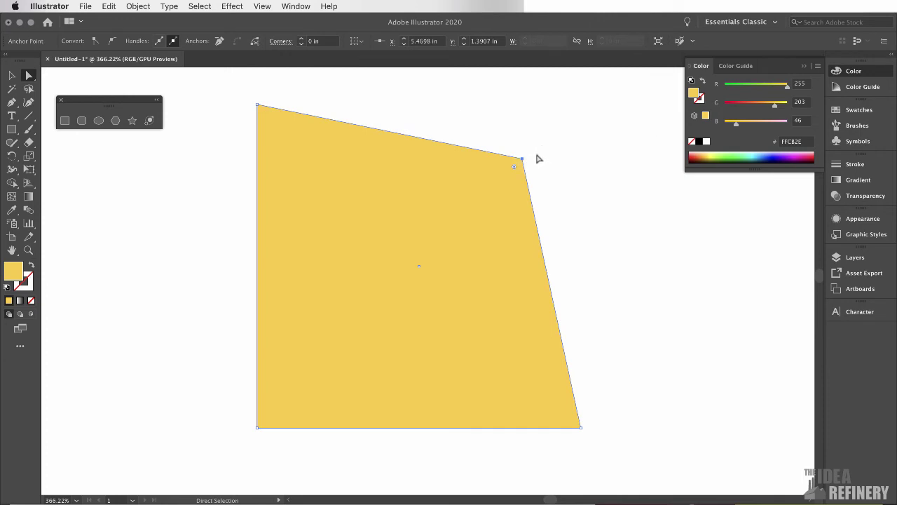
click(258, 428)
drag(258, 427, 182, 377)
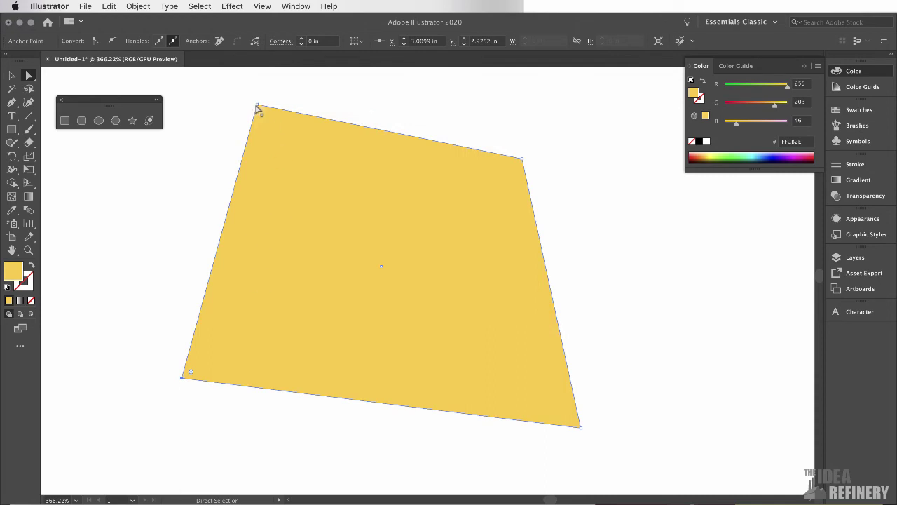
drag(257, 107, 301, 94)
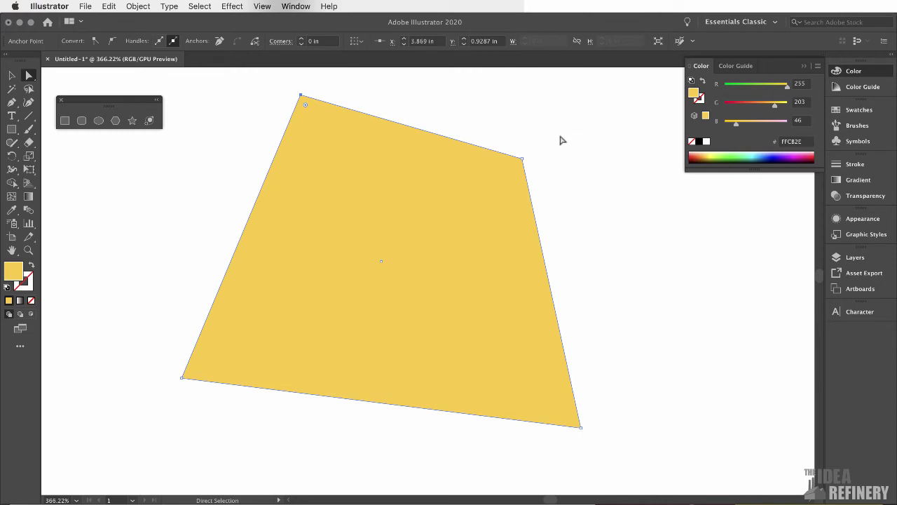
Draw a 2.1868 in circle below the quadrilateral with default white fill and 1 pt black stroke
key(super+a)
key(super+equal)
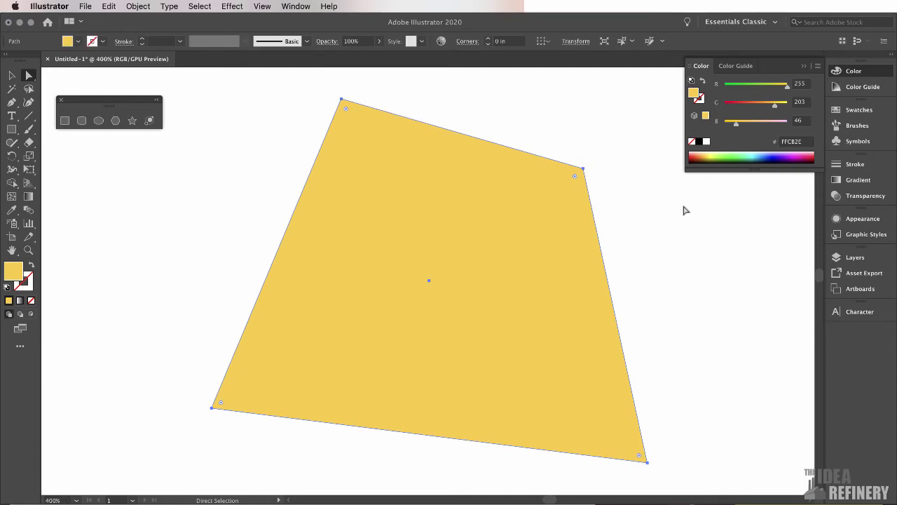
key(super)
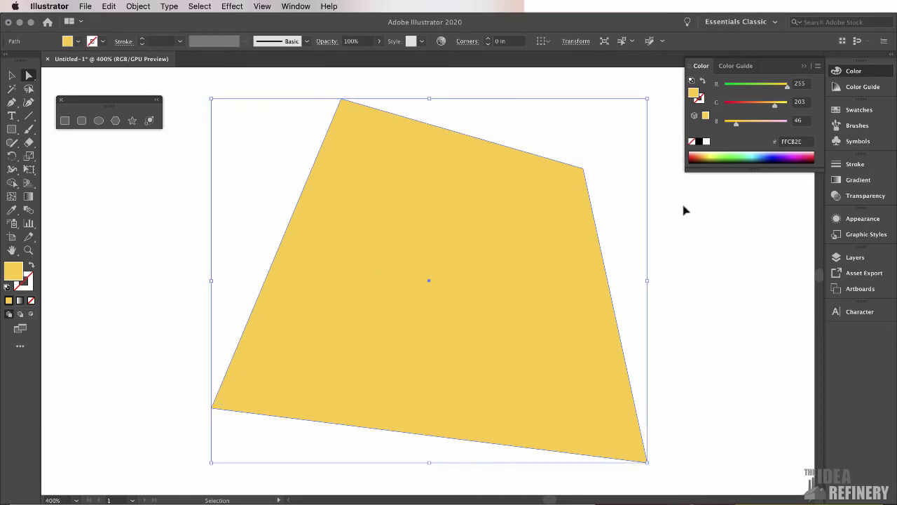
key(super+0)
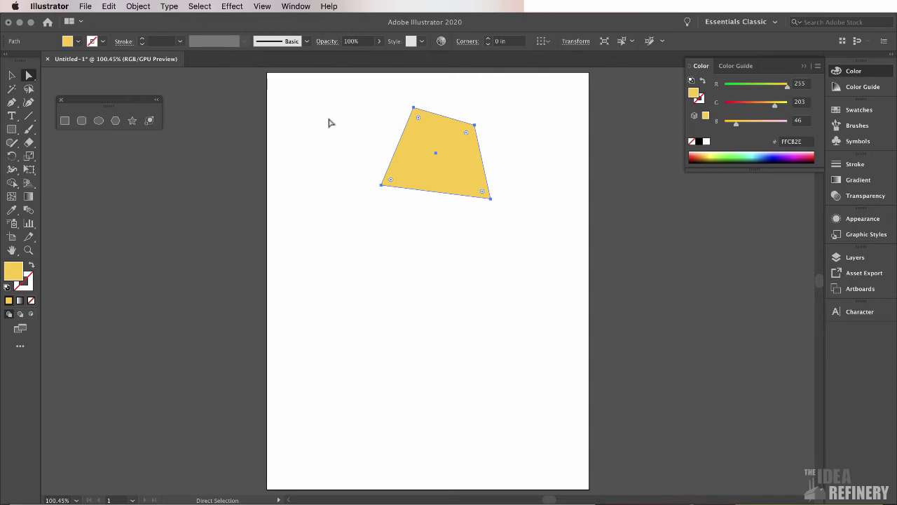
drag(117, 101, 116, 101)
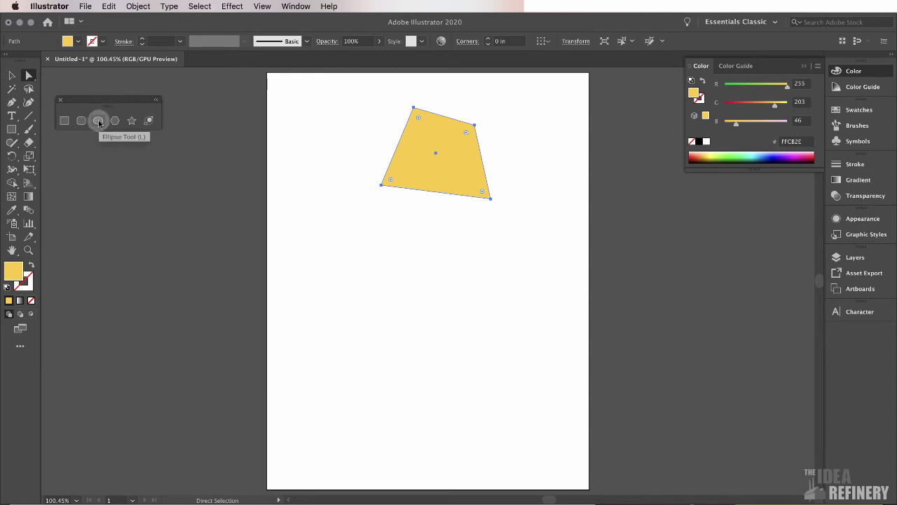
click(99, 122)
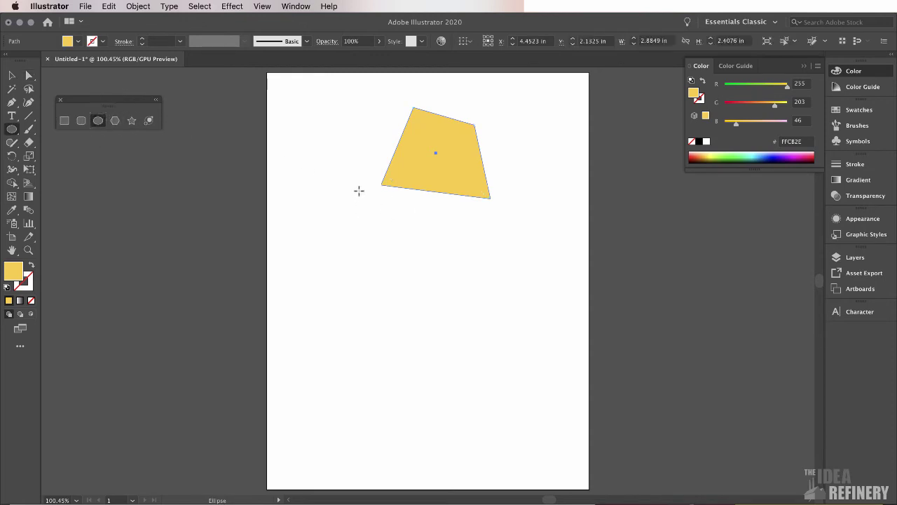
drag(344, 197, 426, 280)
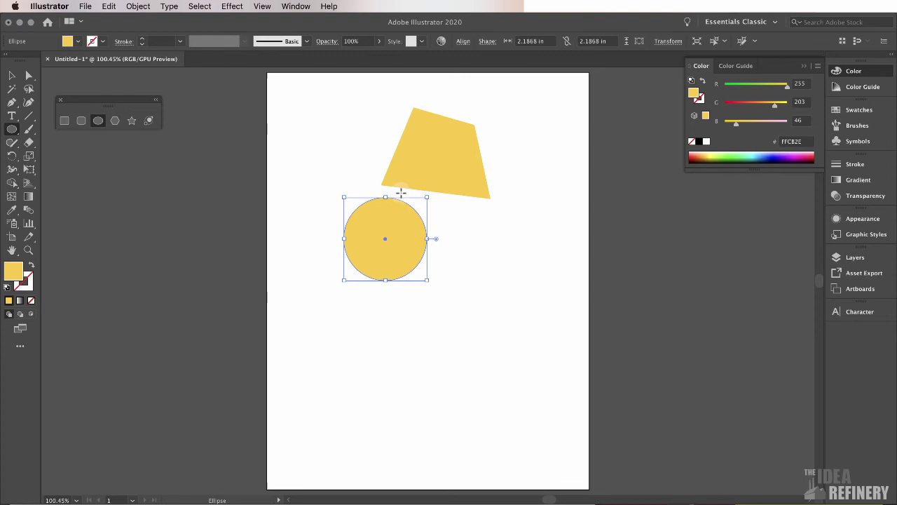
key(d)
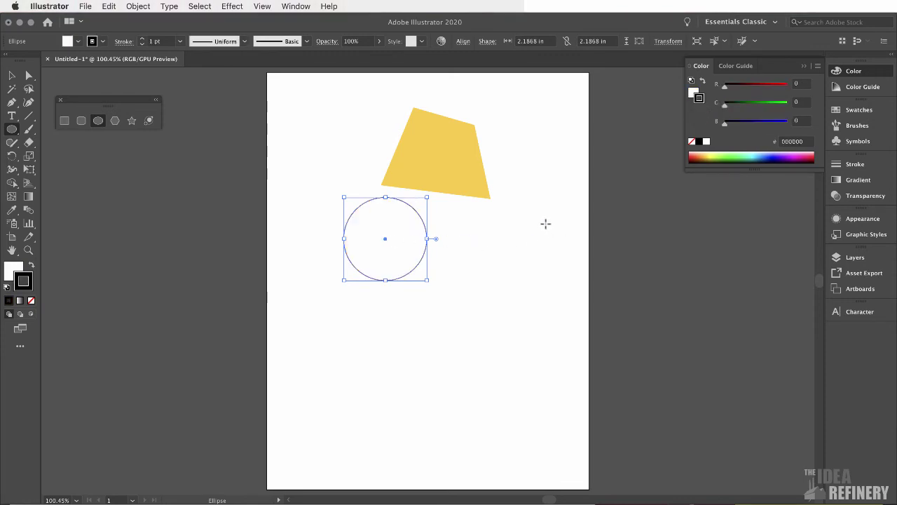
Show the circle's 1 pt stroke and white fill in Appearance, turning off New Art Has Basic Appearance
click(859, 219)
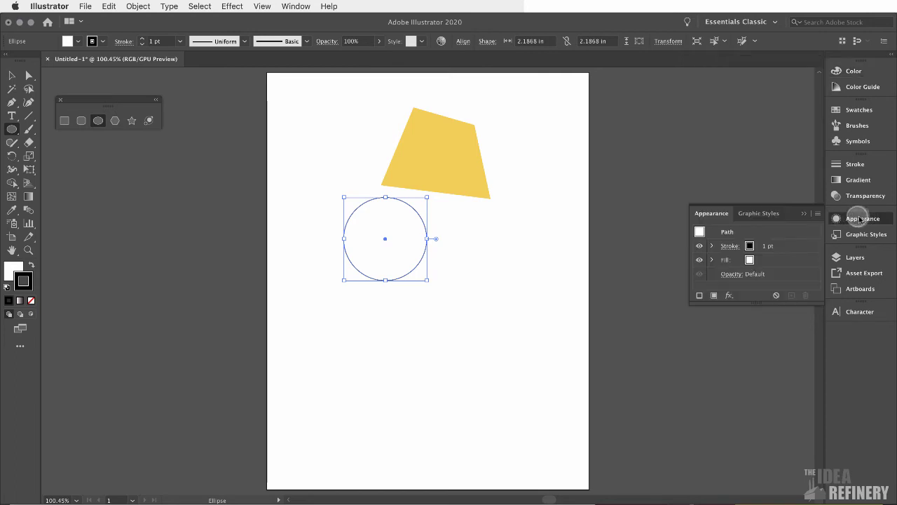
click(817, 215)
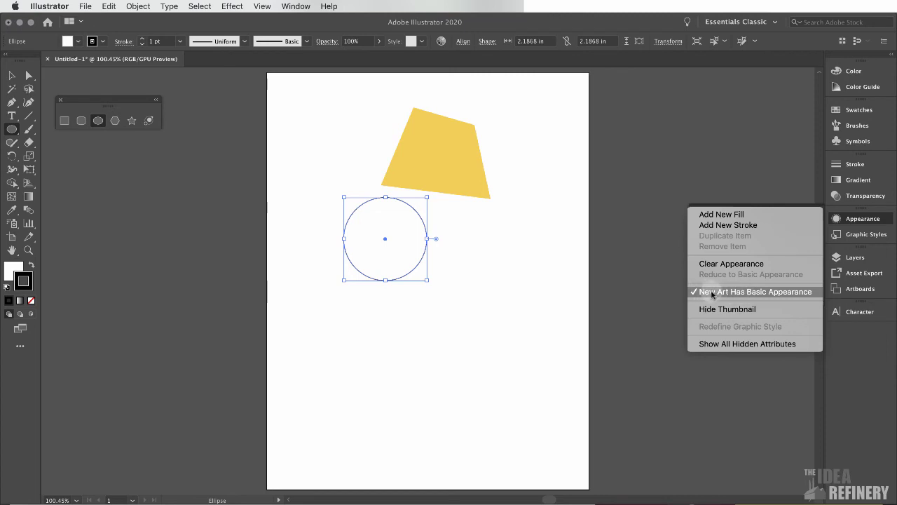
click(712, 292)
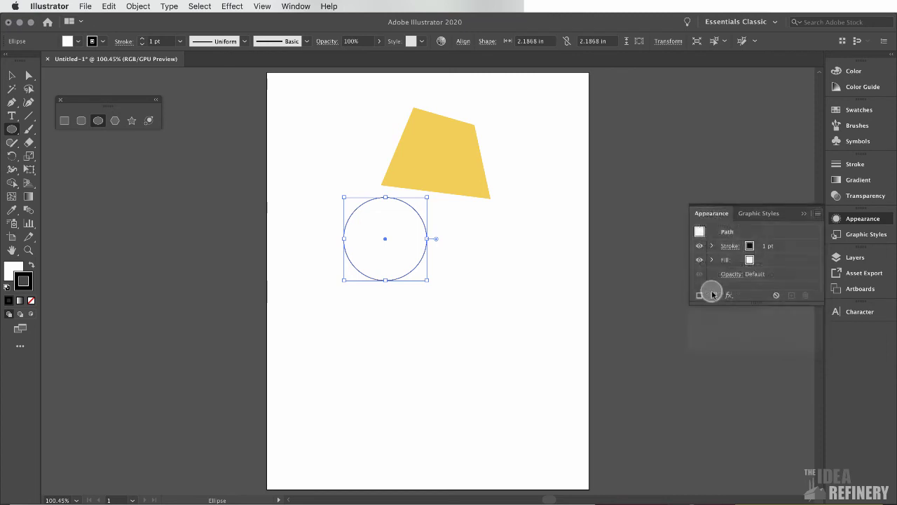
click(818, 215)
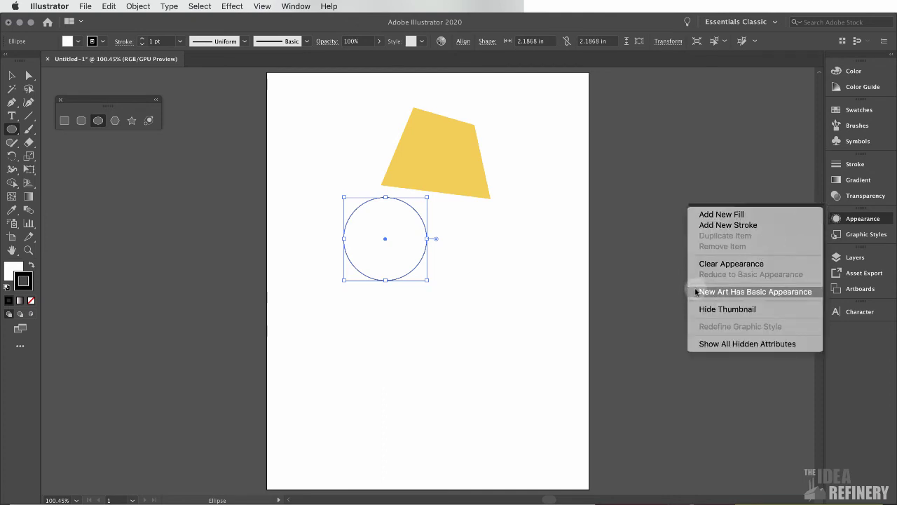
click(718, 191)
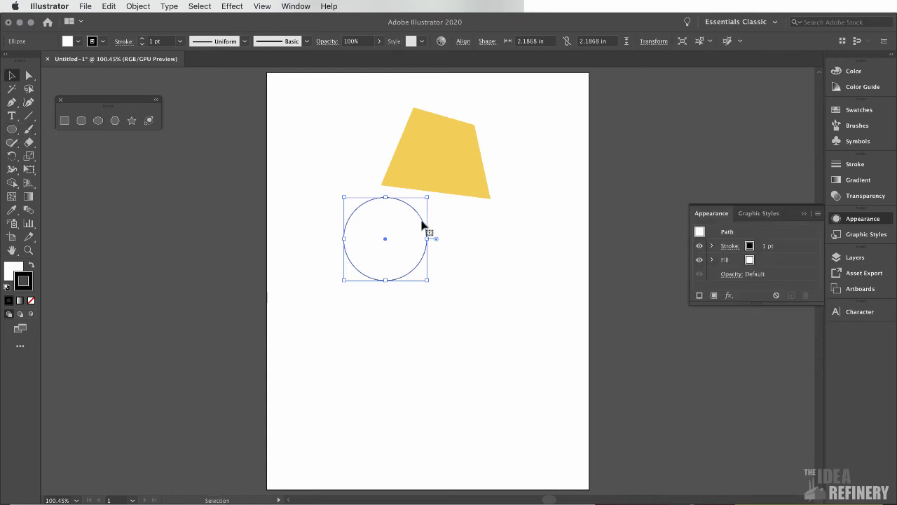
Delete the white circle and draw a 2.1424 in circle inheriting the quadrilateral's yellow, unstroked style
key(v)
key(Delete)
click(429, 154)
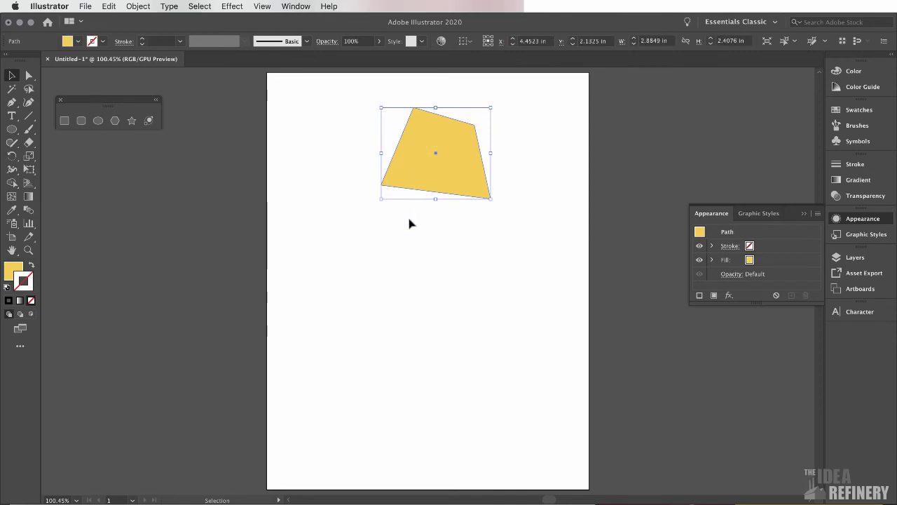
click(97, 119)
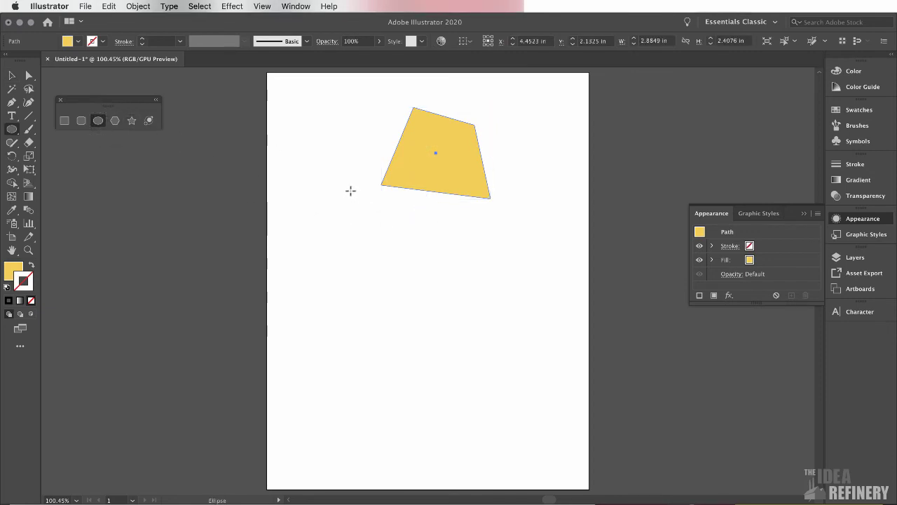
drag(352, 189, 434, 266)
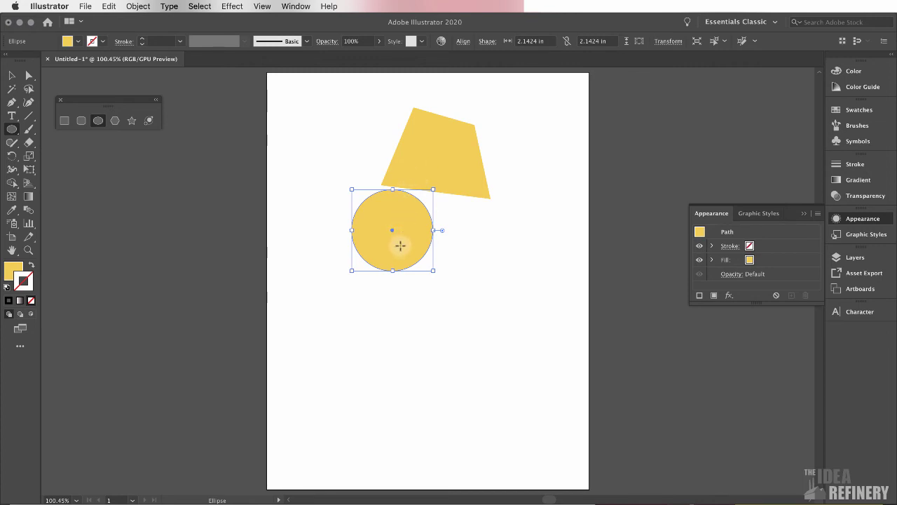
Set the circle's fill to blue 4598FF (RGB 69, 152, 255) from the Color panel spectrum
click(836, 71)
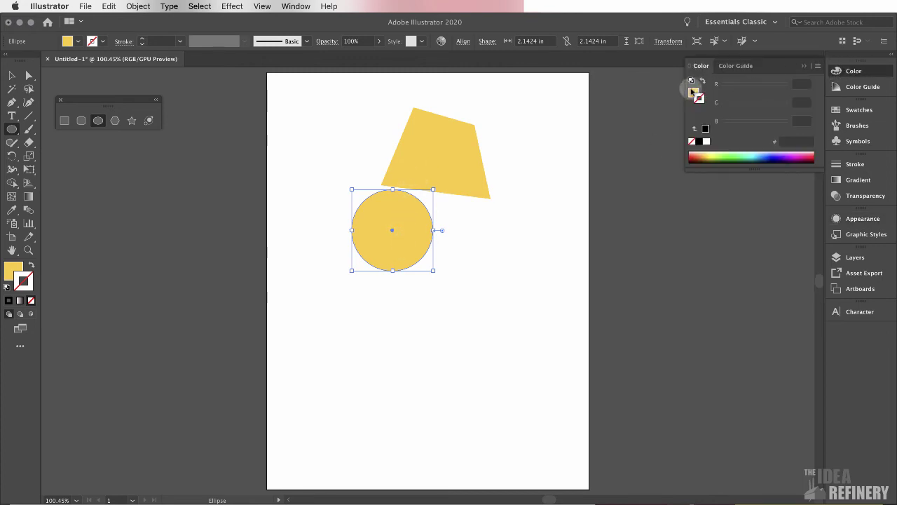
click(694, 92)
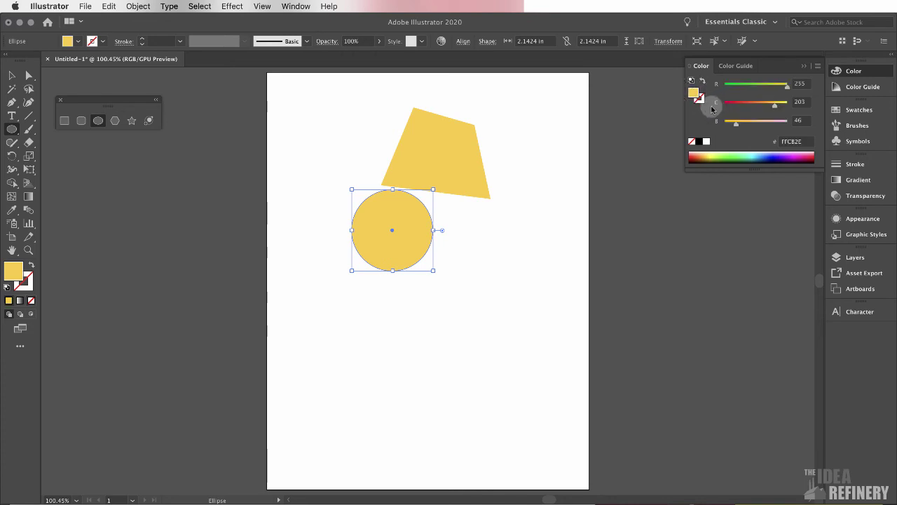
click(764, 154)
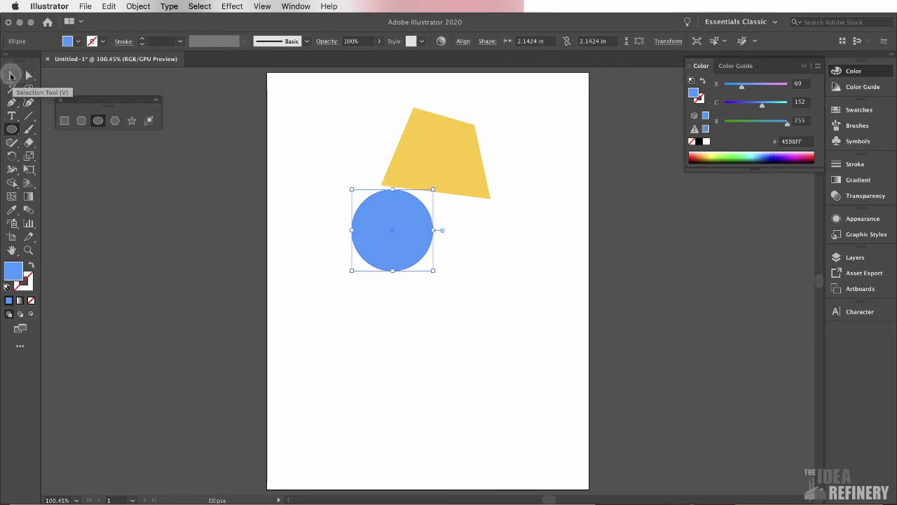
Drag the blue circle up to overlap the quadrilateral's lower-left part, zooming in to fine-tune
click(11, 75)
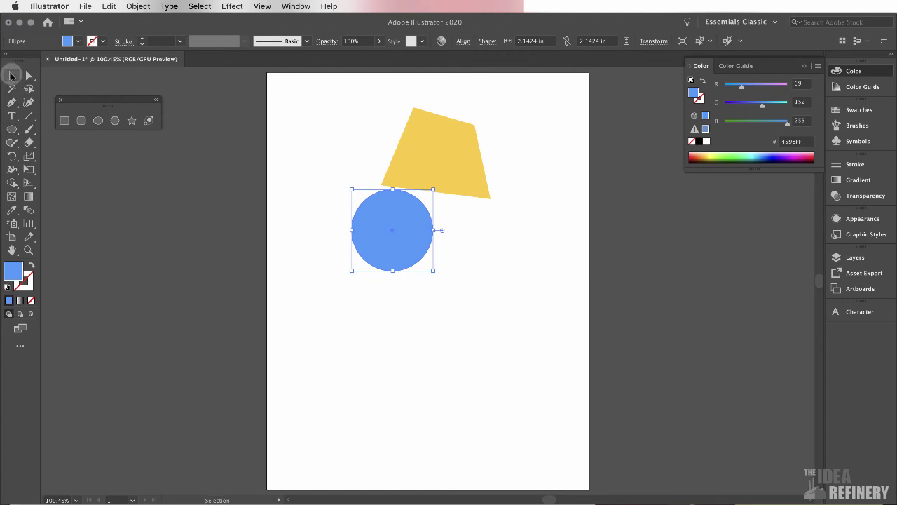
drag(395, 215, 393, 177)
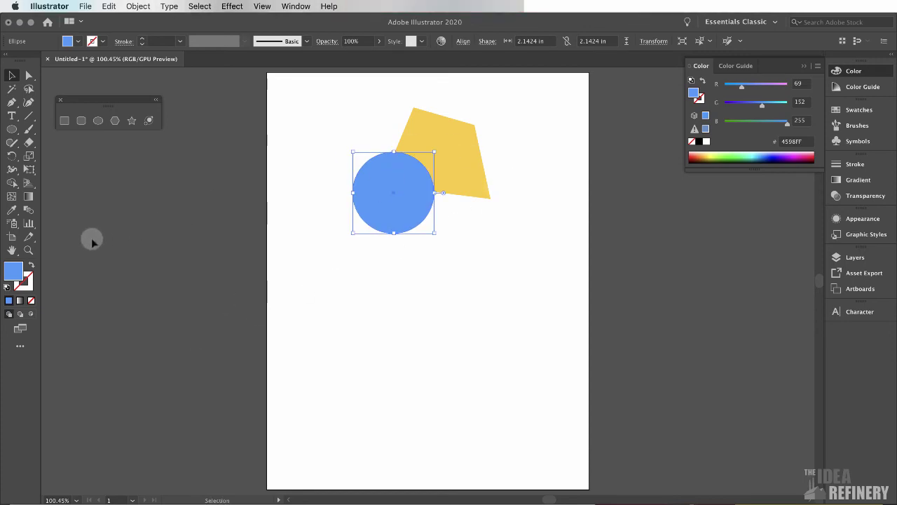
click(28, 250)
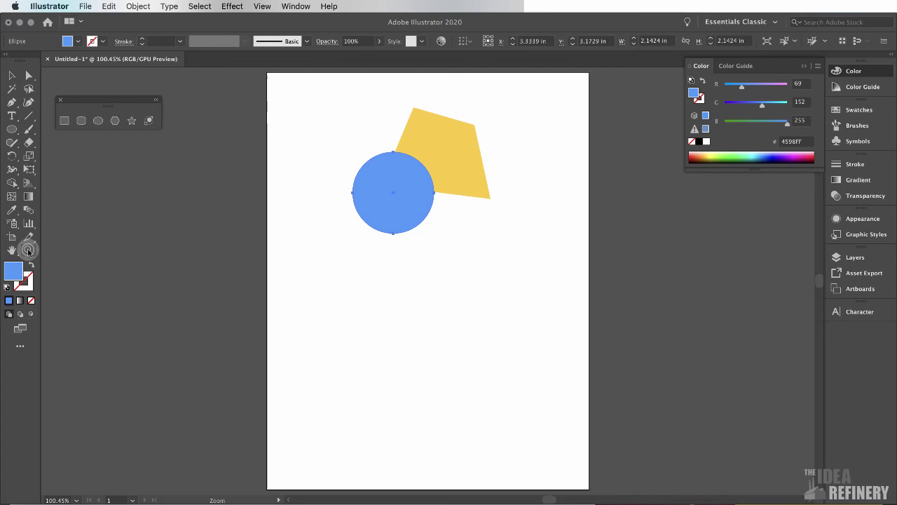
drag(292, 87, 578, 261)
key(v)
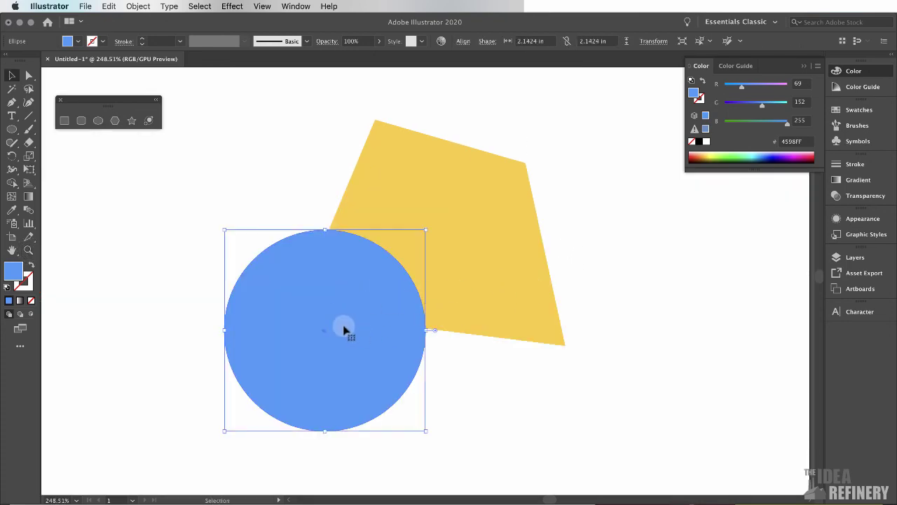
drag(342, 320, 351, 303)
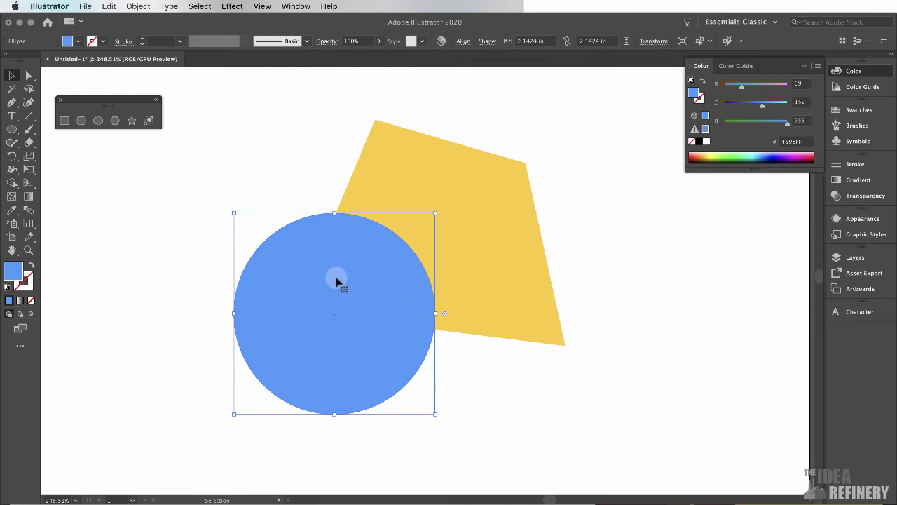
Send the blue circle to the back via Object > Arrange > Send to Back, then deselect
click(323, 263)
click(138, 6)
mouse_move(143, 30)
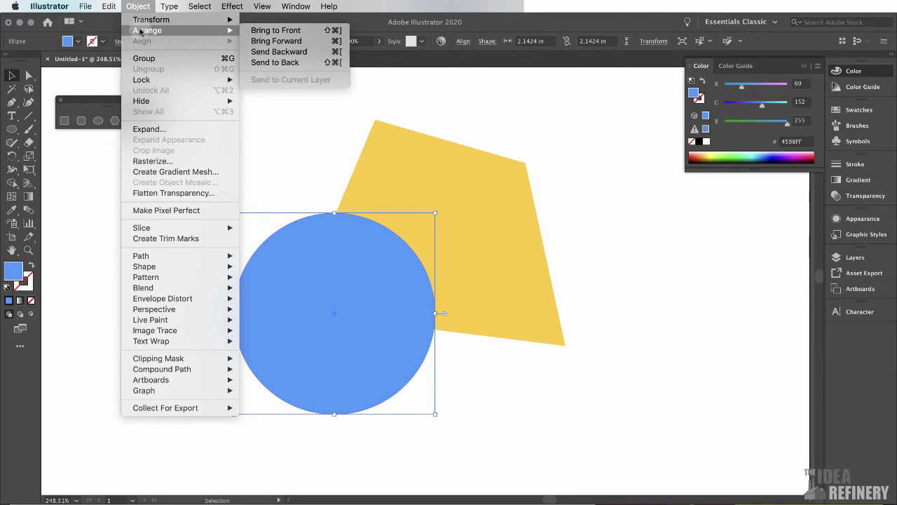
click(281, 63)
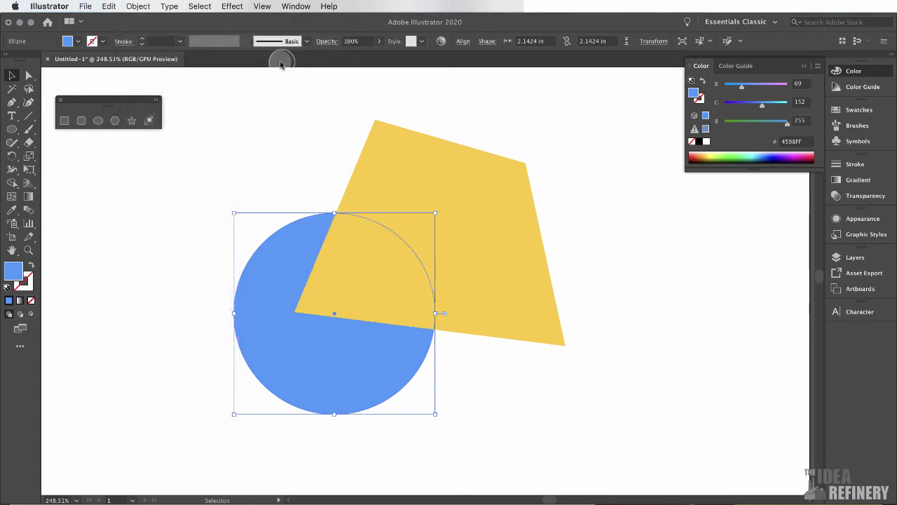
click(500, 103)
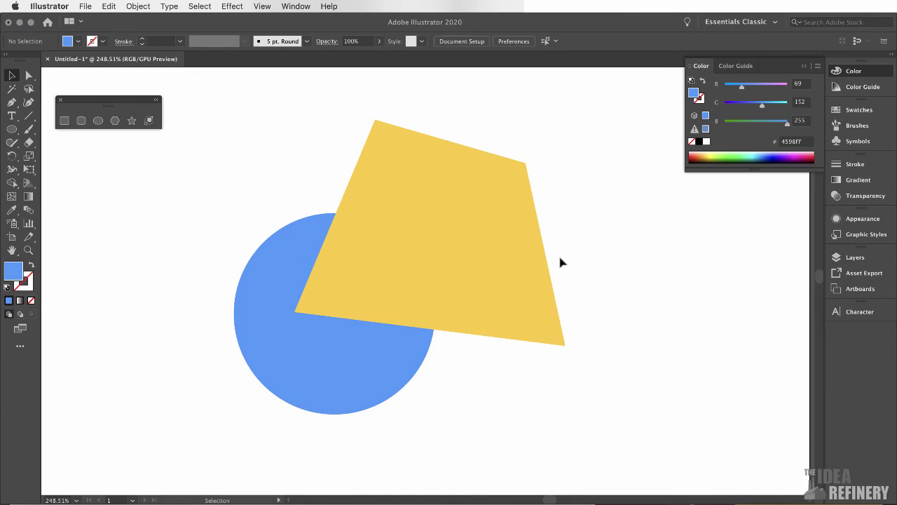
Select the yellow quadrilateral and Shift-add the blue circle so both are selected
click(273, 286)
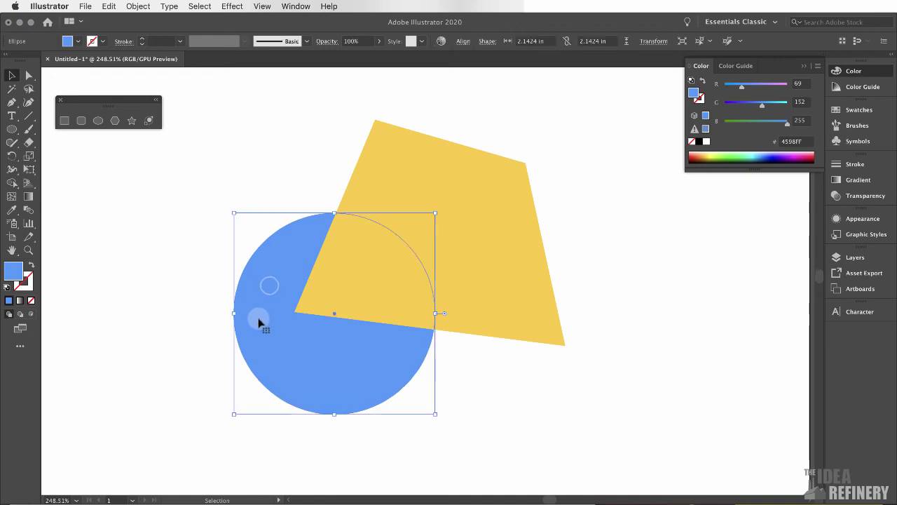
click(504, 201)
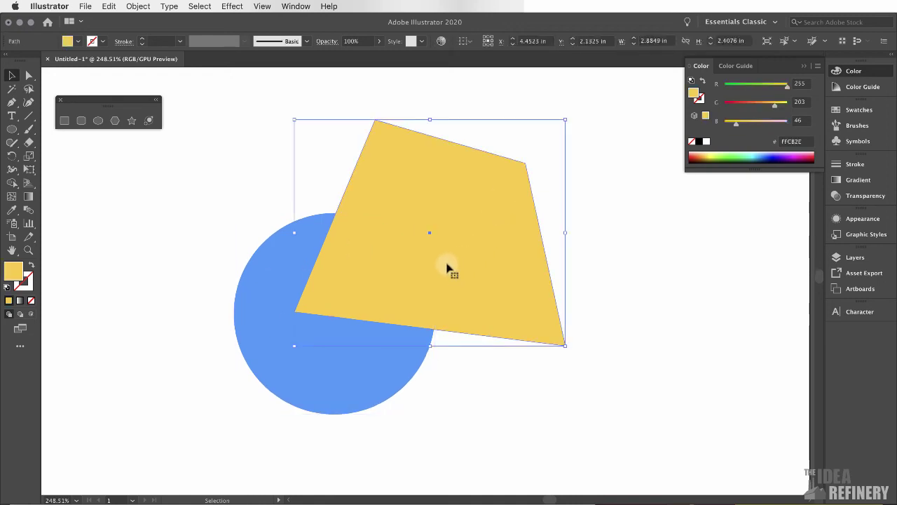
click(604, 169)
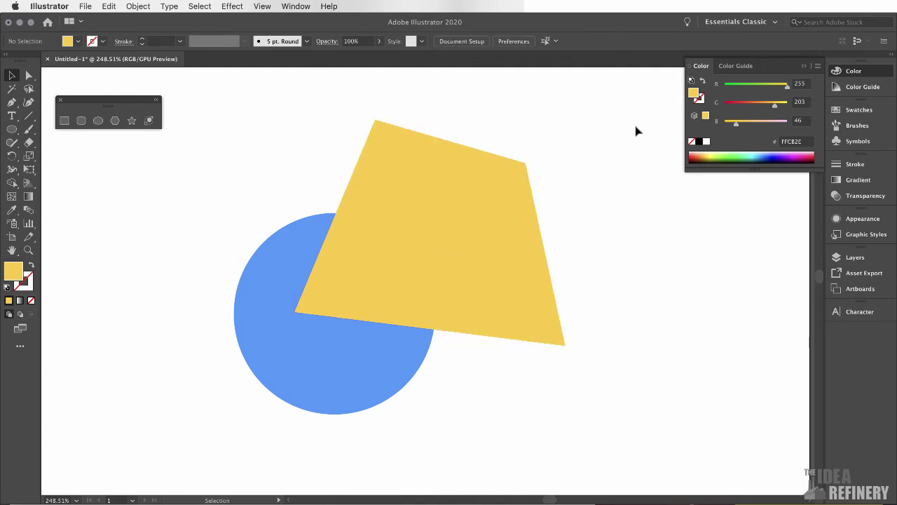
click(417, 203)
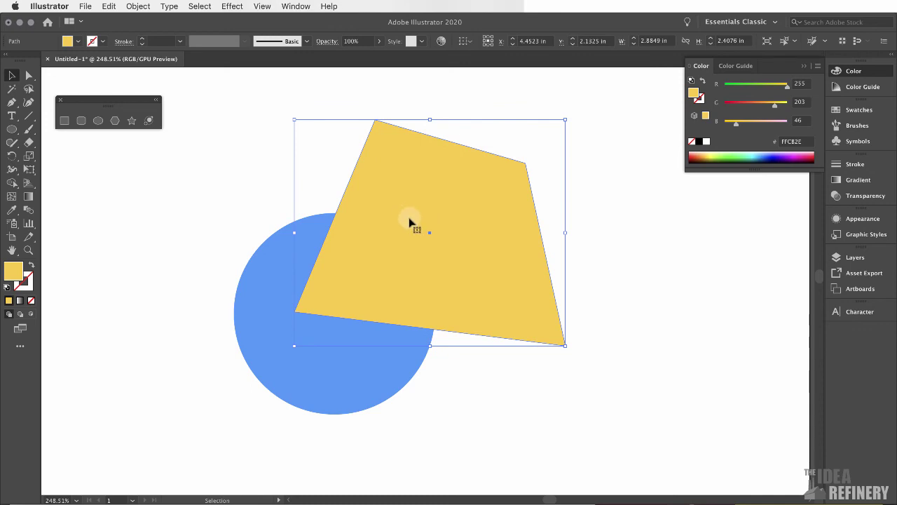
shift+click(268, 293)
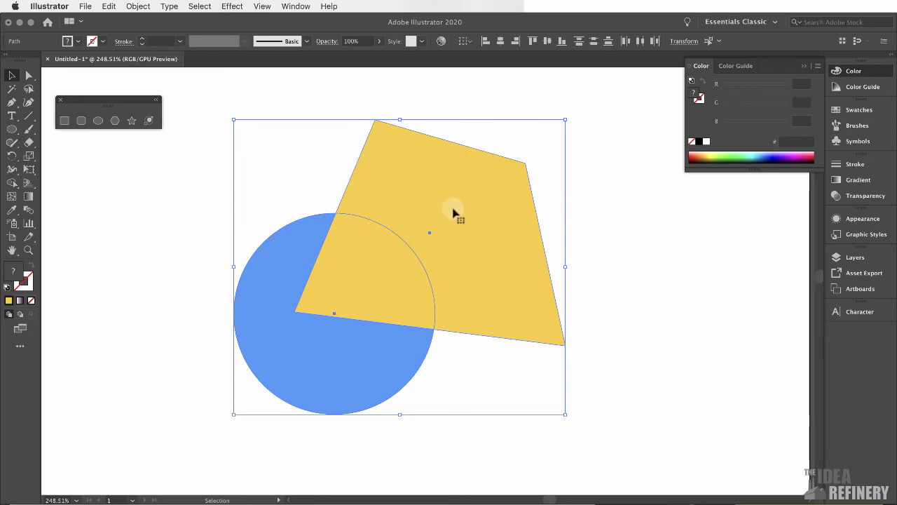
Rotate the selected pair slightly clockwise and shrink it to a smaller size
drag(455, 211, 481, 210)
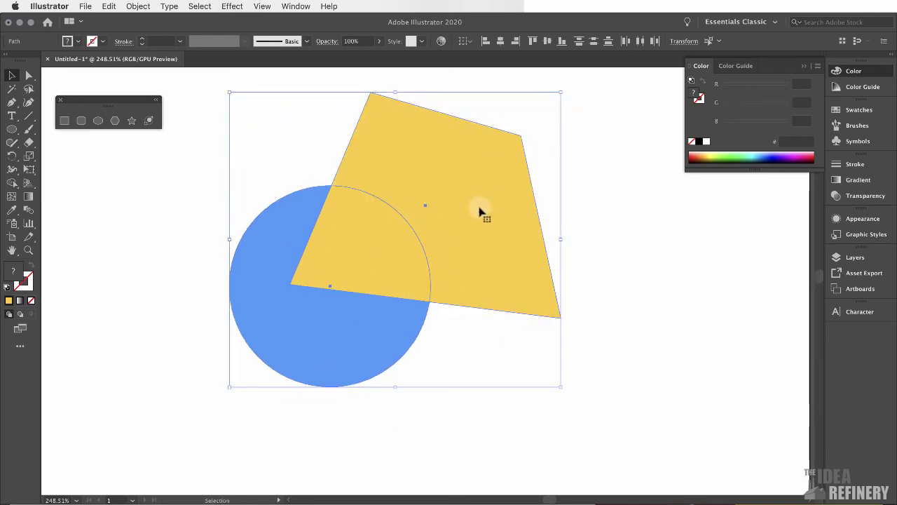
drag(447, 311, 457, 307)
drag(579, 112, 469, 231)
click(572, 172)
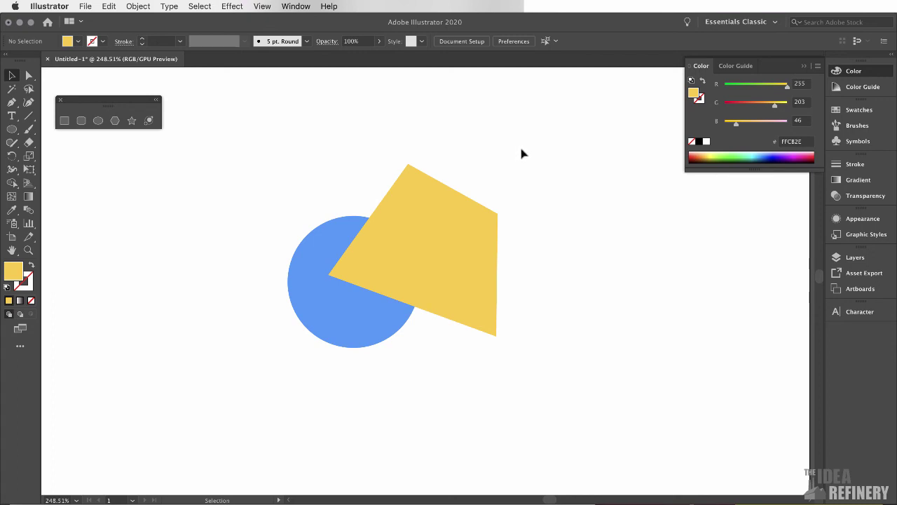
Fit the whole artboard in the window with Cmd+0 and go to the File menu to save
key(super+0)
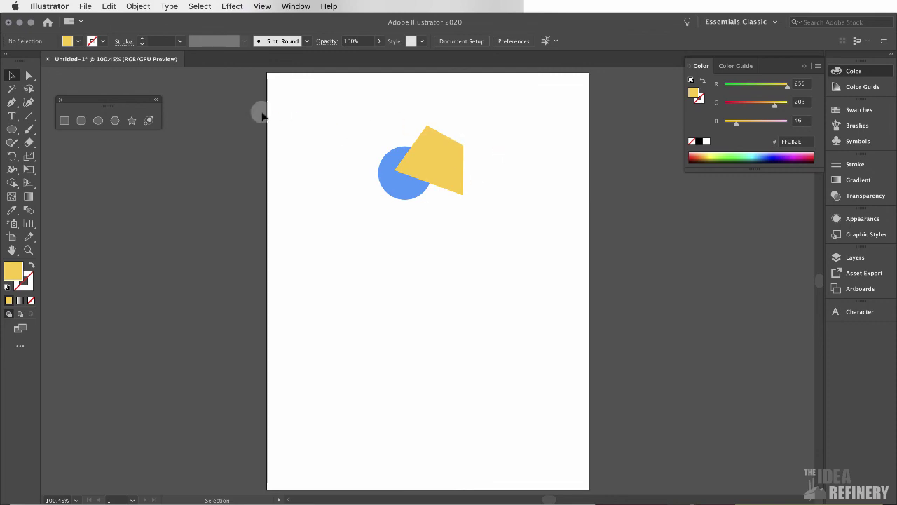
click(84, 6)
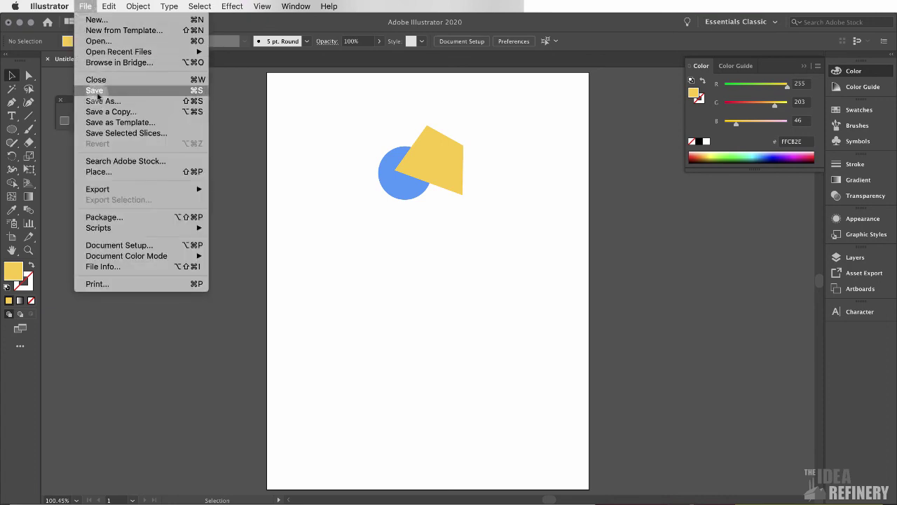
Name the file 'Demo File' in Save As, keeping the Adobe Illustrator (ai) format
click(95, 90)
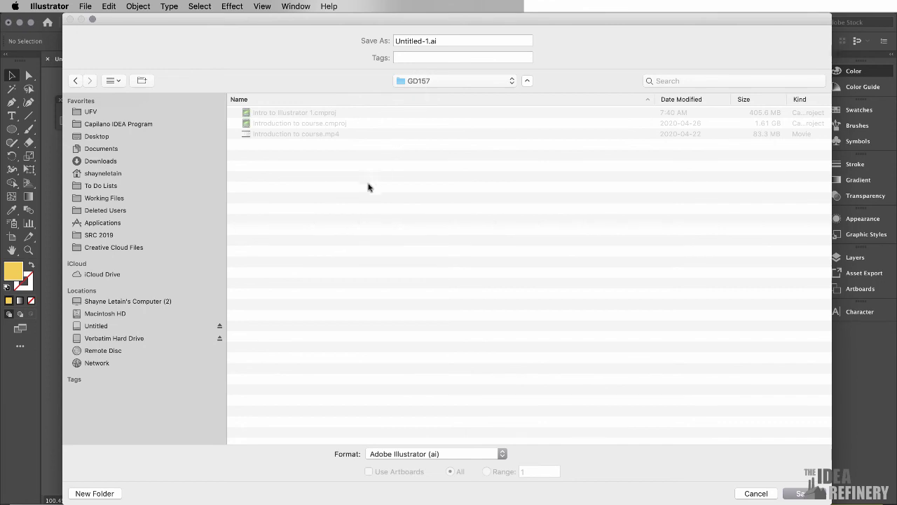
drag(428, 41, 385, 43)
text(Demo File)
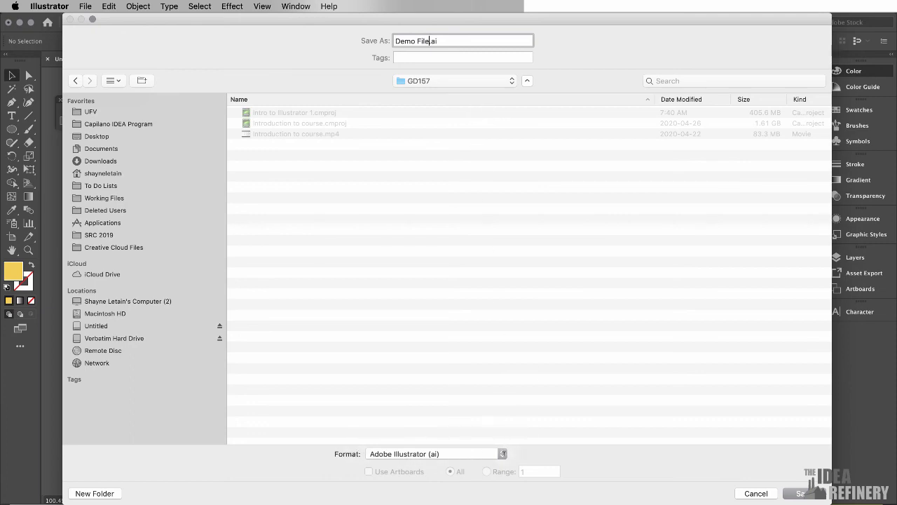
click(502, 453)
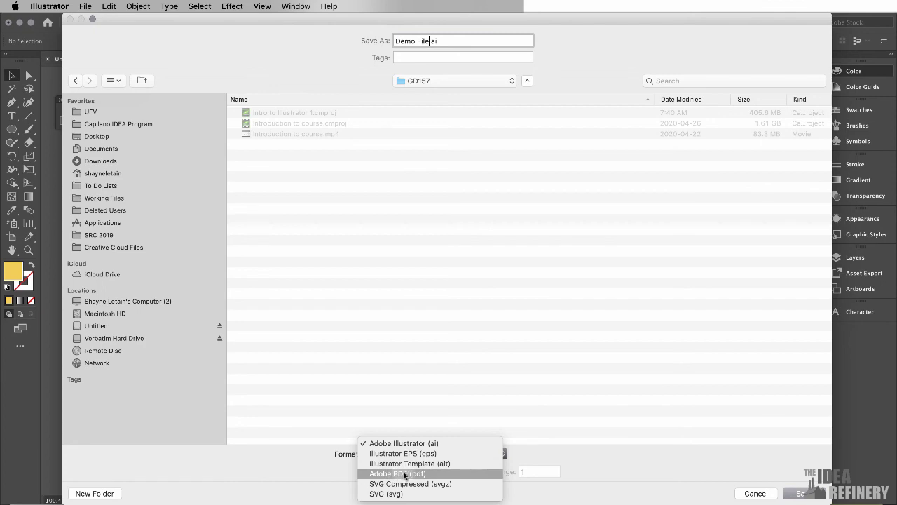
key(Escape)
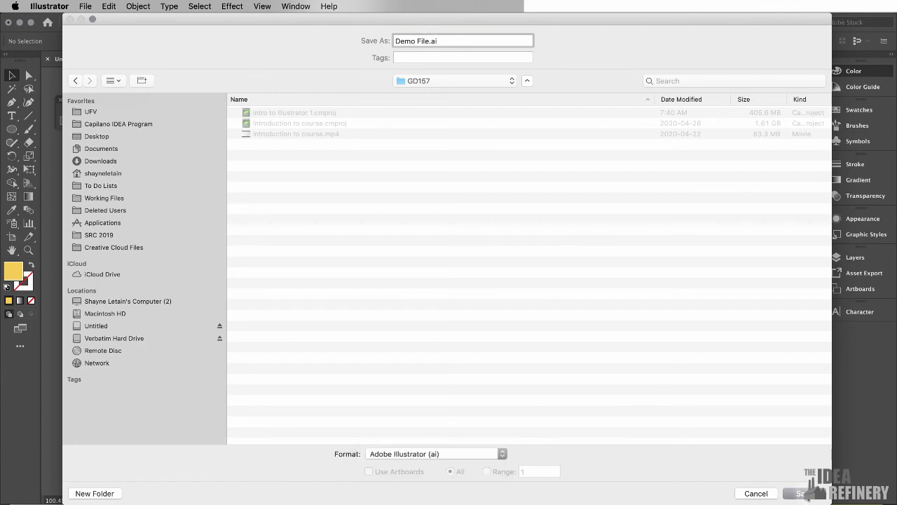
Save 'Demo File.ai' with Illustrator 2020 chosen as the compatibility version
click(801, 492)
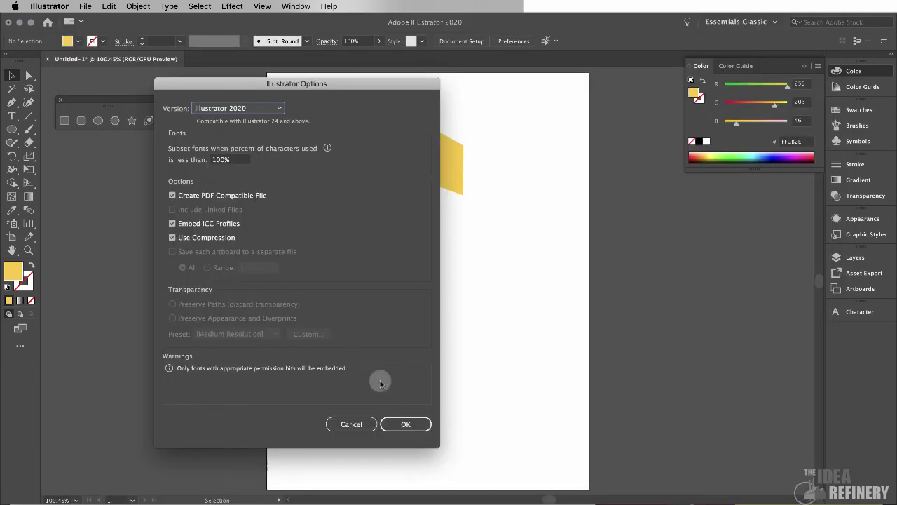
click(279, 109)
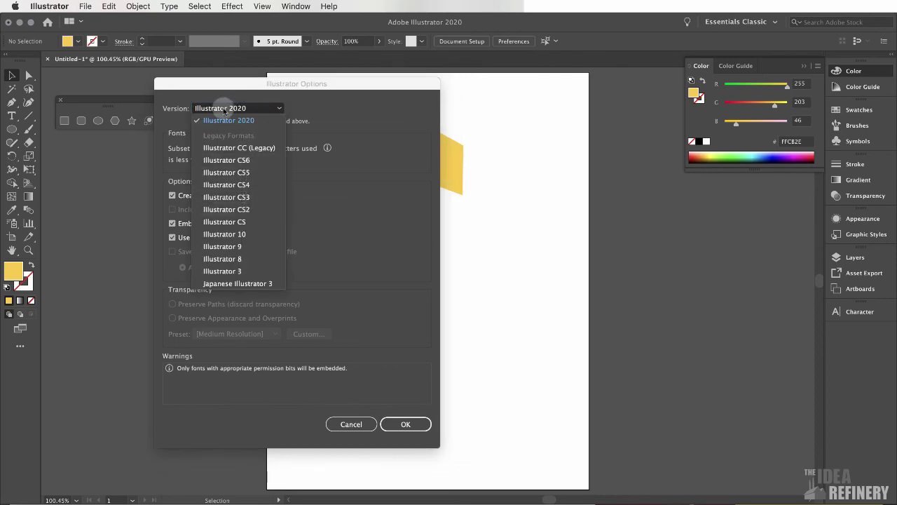
click(322, 103)
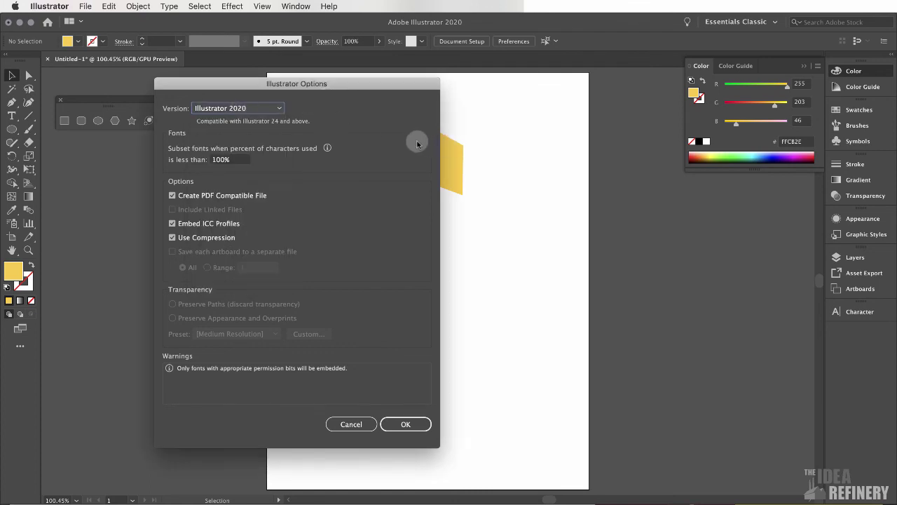
click(419, 424)
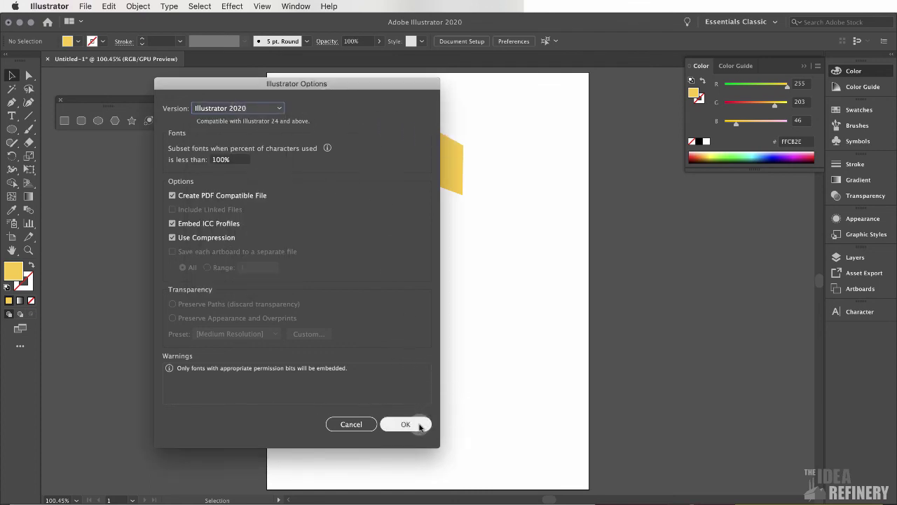